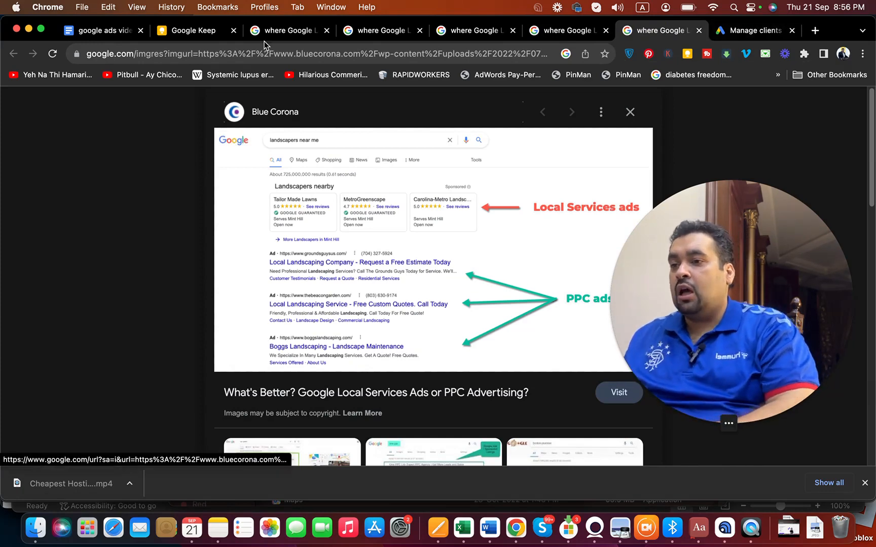
In the google ads videos document in Google Docs, add the question "Is Local Service Ads are for me?" below the first question
click(105, 31)
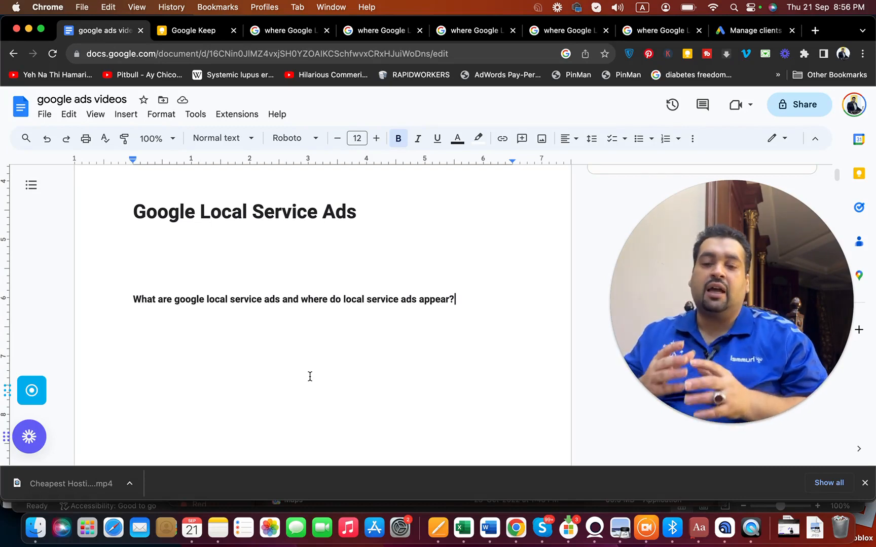
key(Return)
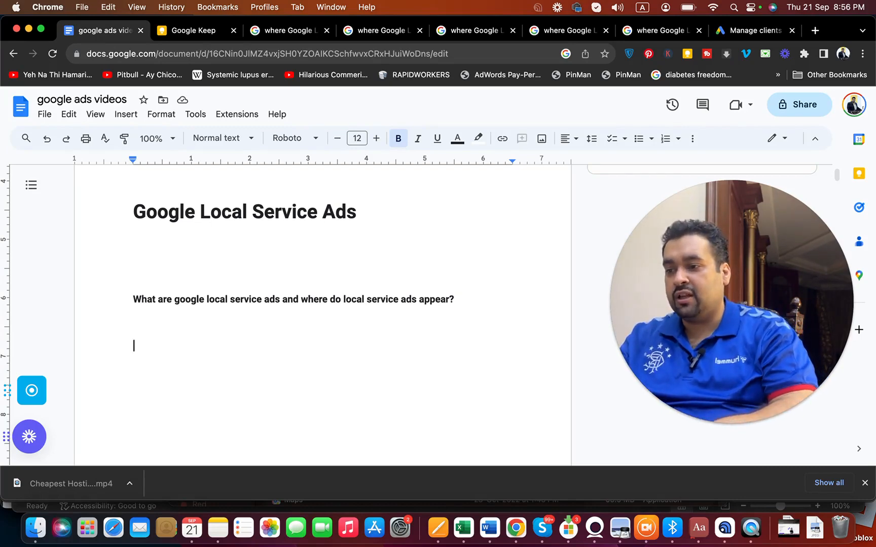
text(Is Local Service Ads are for me?)
key(Return)
key(Return)
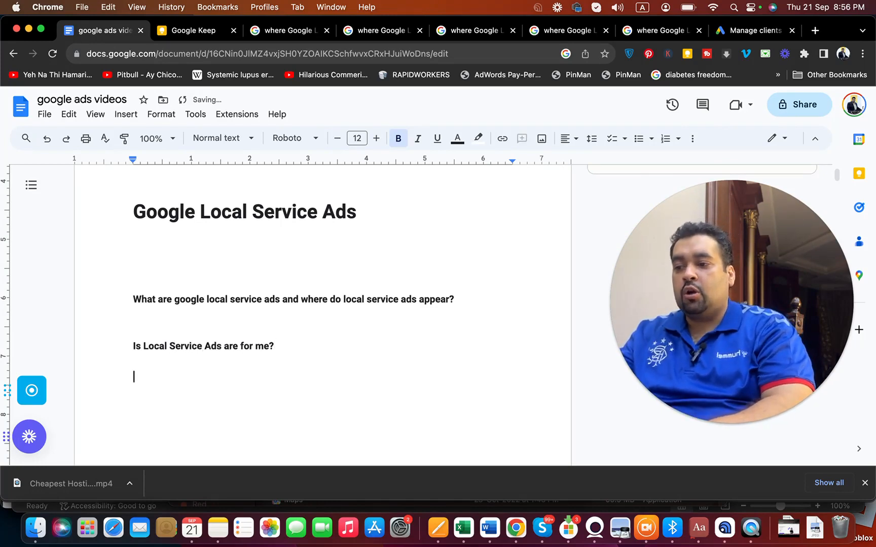
Write "If you are a doctor, plumber, engineer, restaurant, delivery or shop targeting only to a specific area." under the new question
text(If you are a doctor, plumber, engineer, rest)
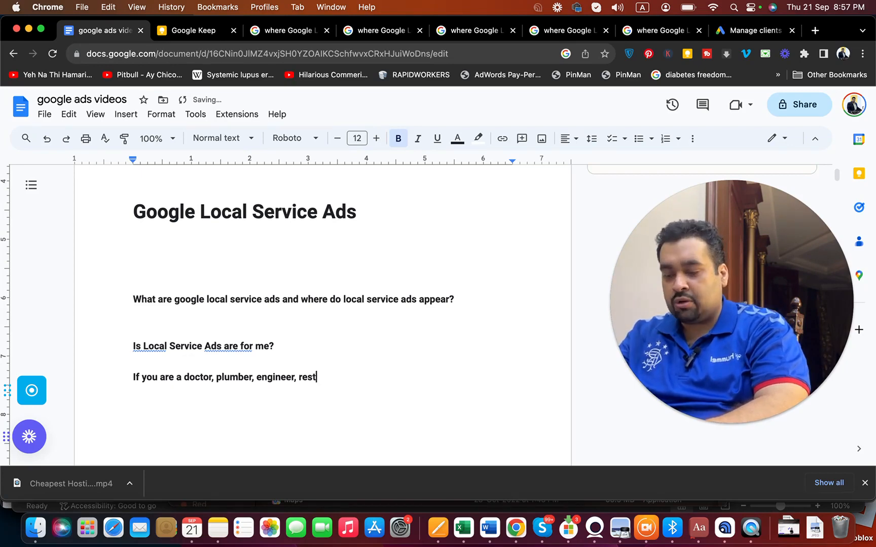
text(uarant, del)
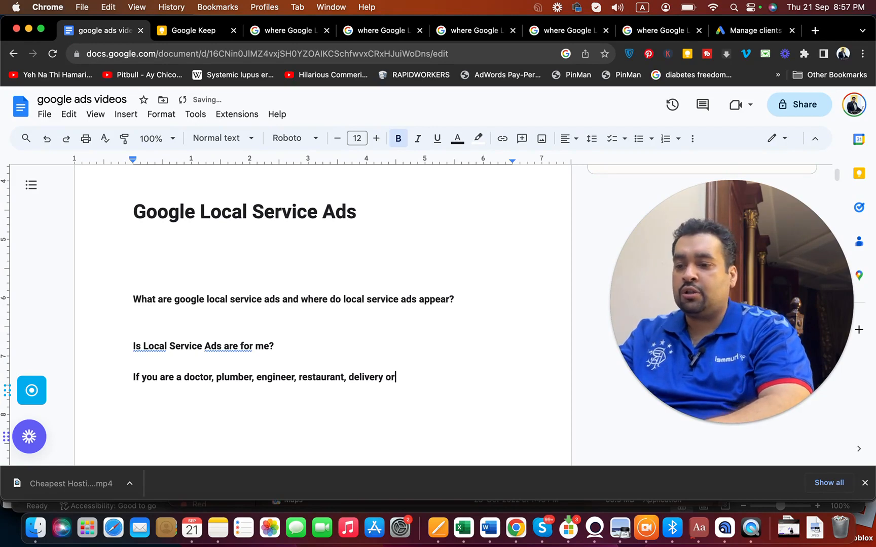
text(ivery or shop target)
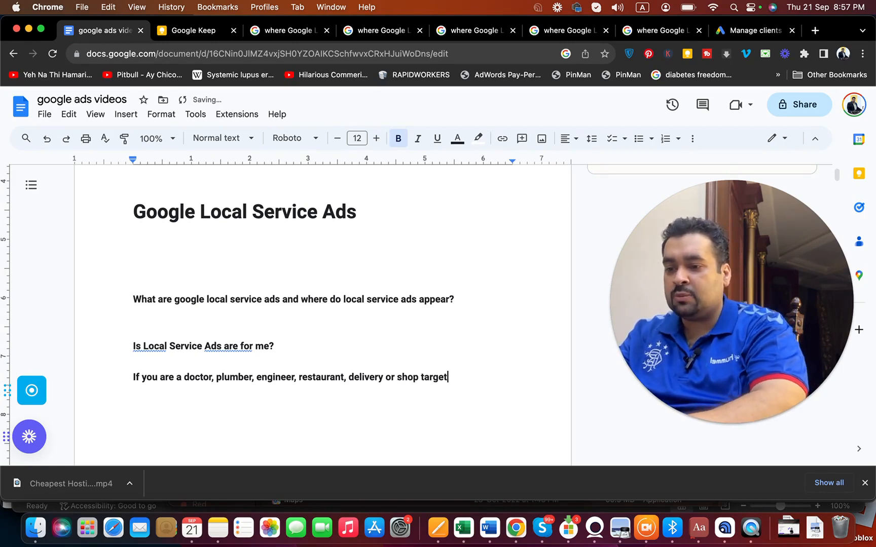
text(ing on)
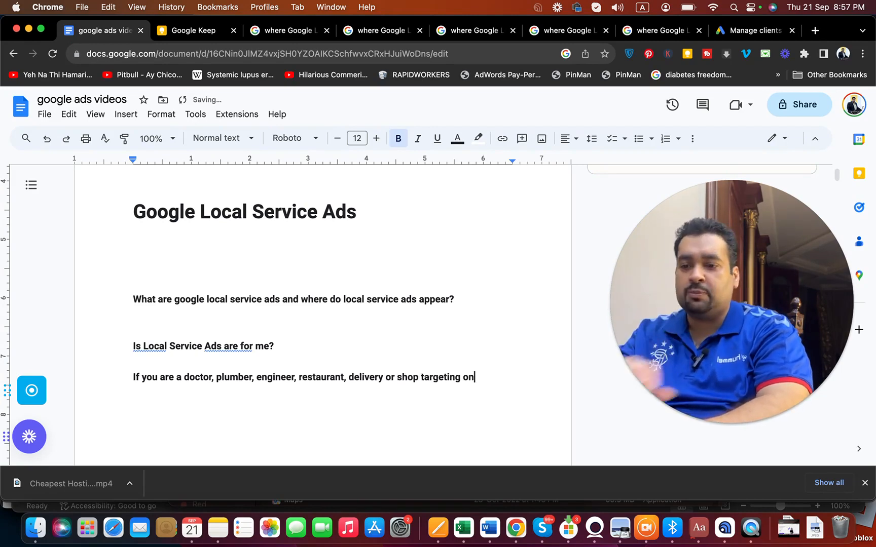
text(ly to a specific area.)
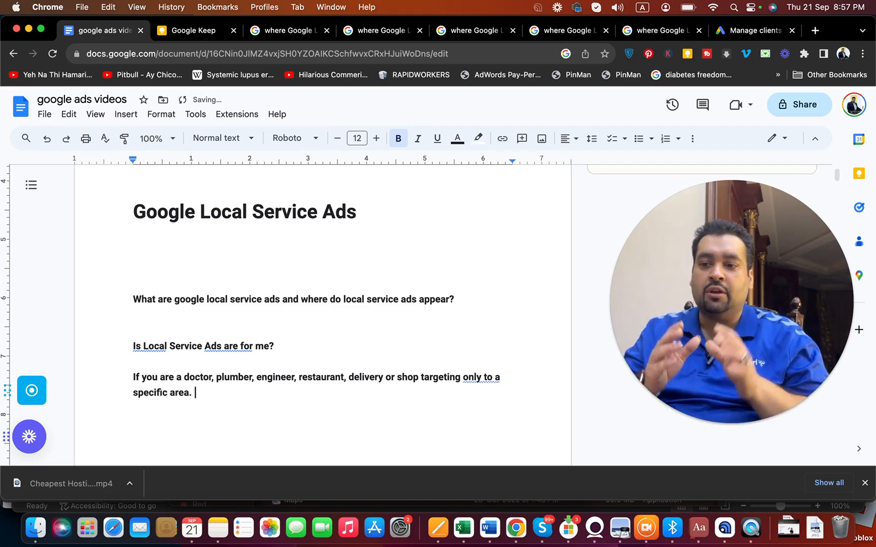
Add a new paragraph reading "Doctor near or pizza near food near me, mobile shop near me."
key(Return)
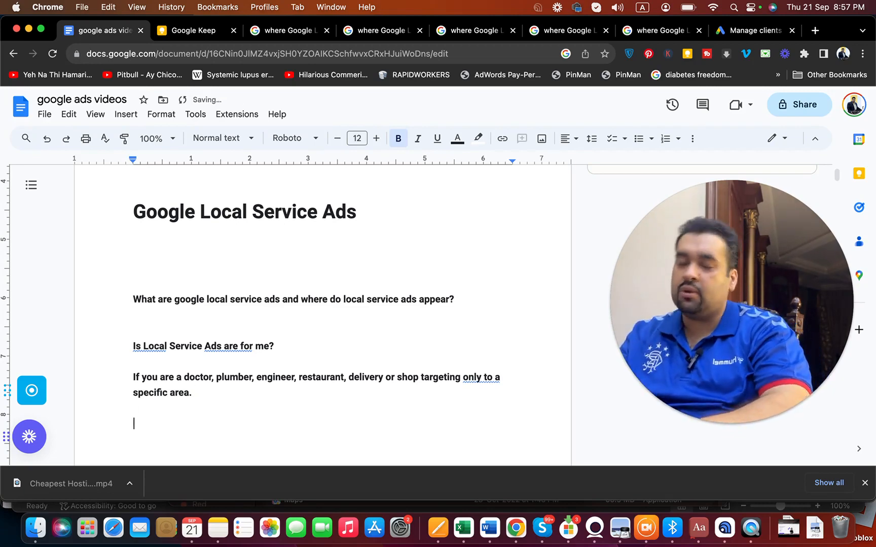
text(Doctor n)
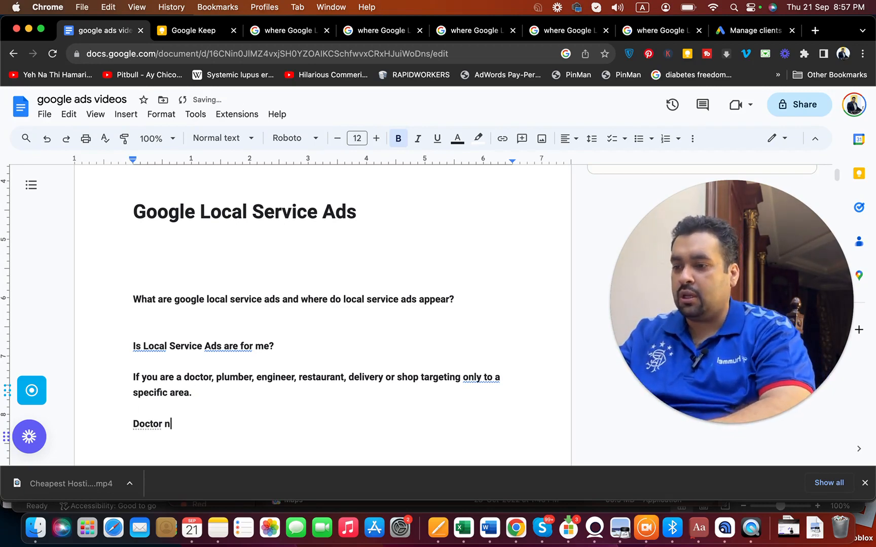
text(ear or pizza ne)
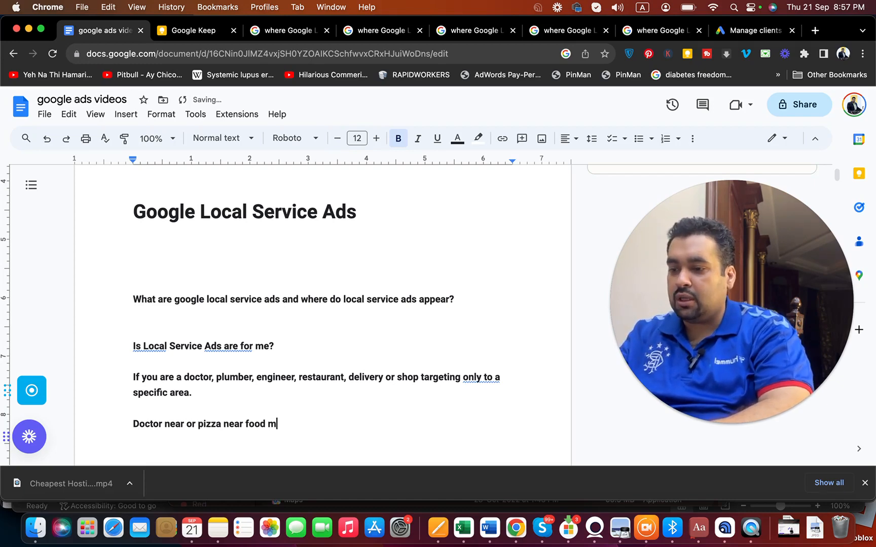
text(ar food near me, mobile shop)
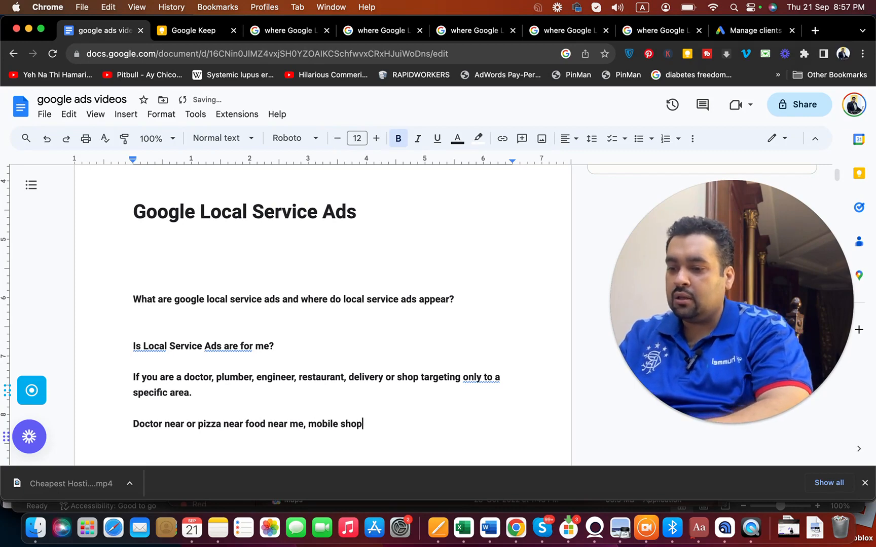
text( near me)
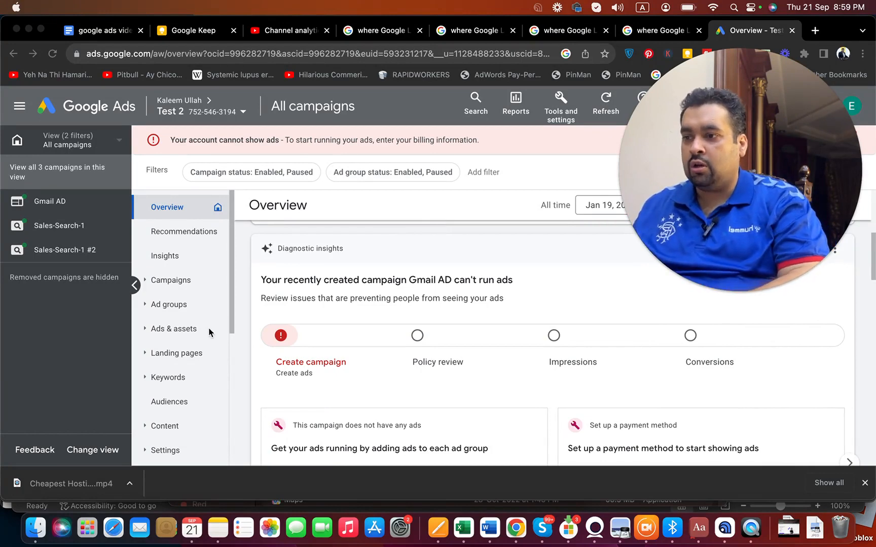
Create a new campaign in Google Ads with the Local store visits and promotions objective
click(198, 283)
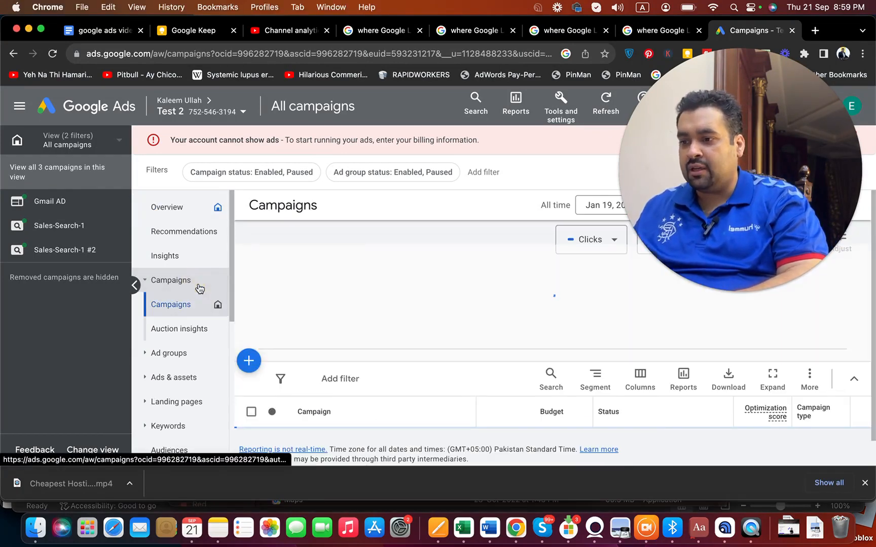
click(249, 361)
click(285, 370)
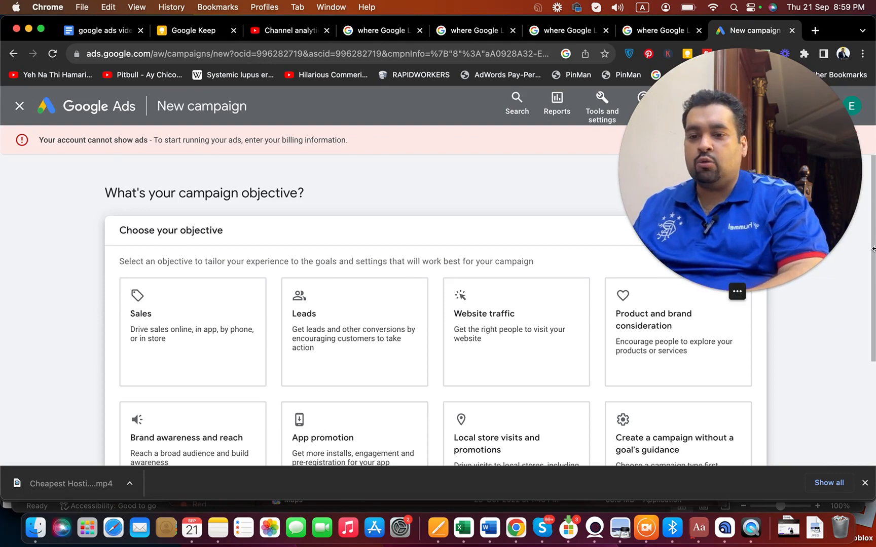
drag(872, 249, 874, 299)
drag(777, 107, 778, 73)
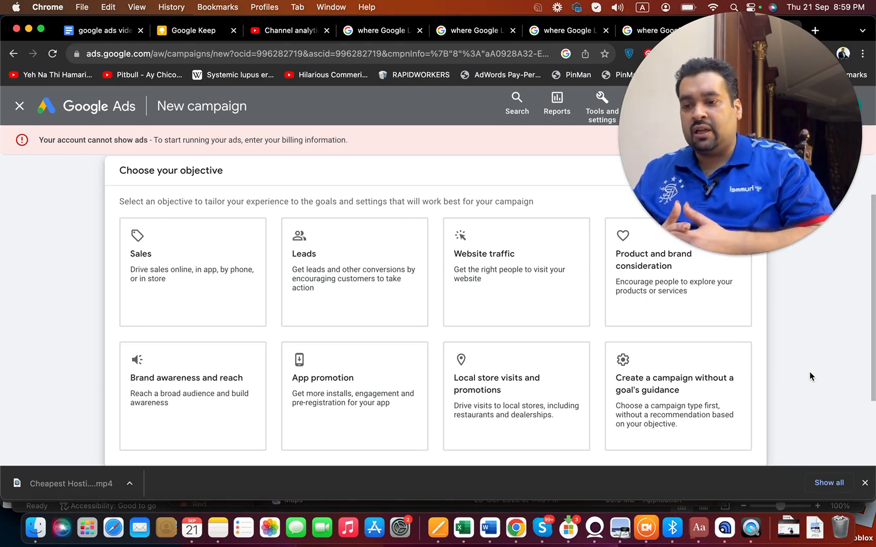
click(525, 429)
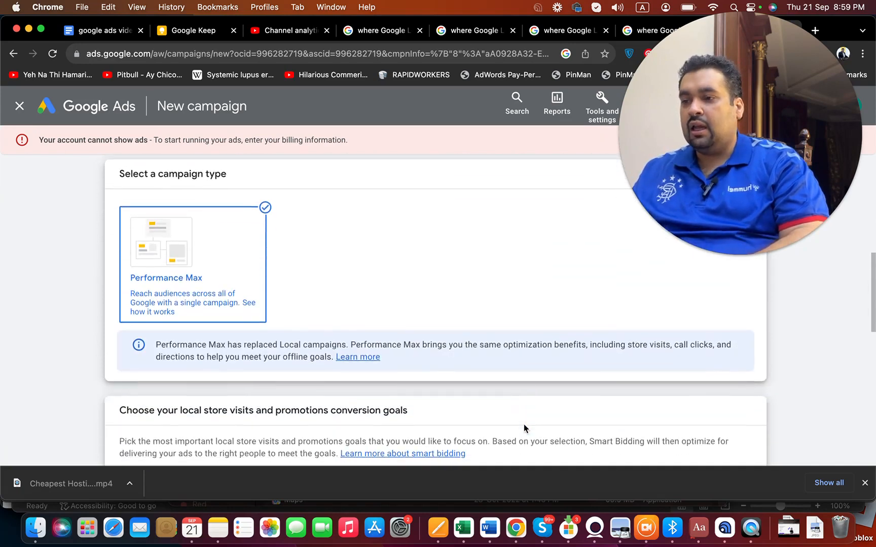
Choose Contact as the conversion goal for local store visits and promotions
drag(869, 298, 869, 346)
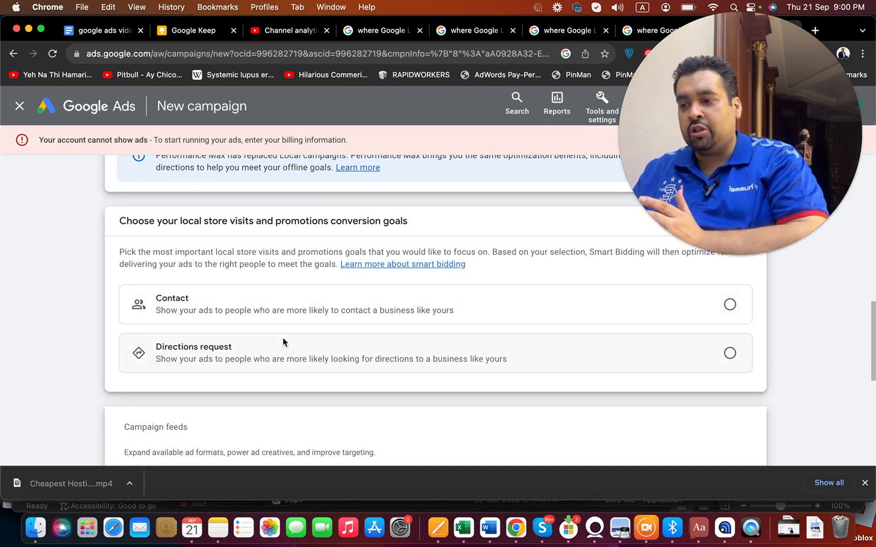
click(730, 355)
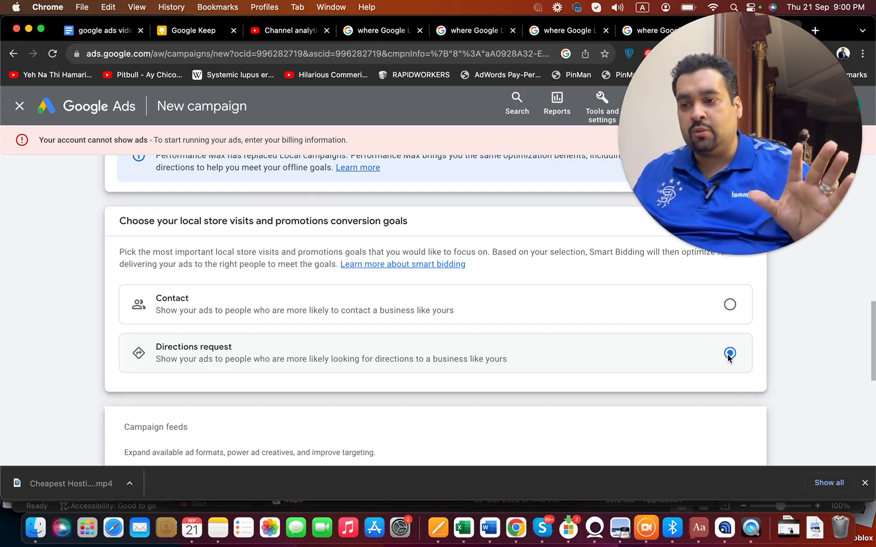
click(730, 304)
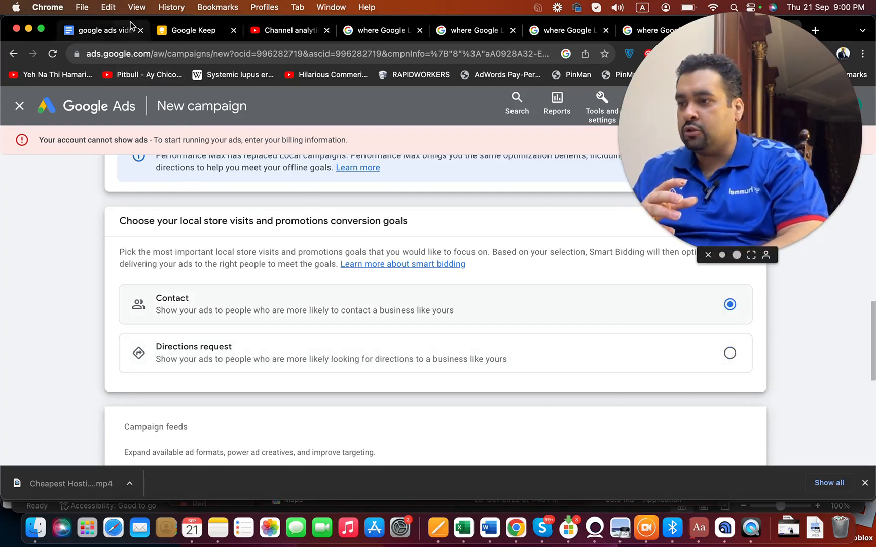
Review the Local Service Ads notes in Google Docs and return to the new campaign in Google Ads
click(101, 30)
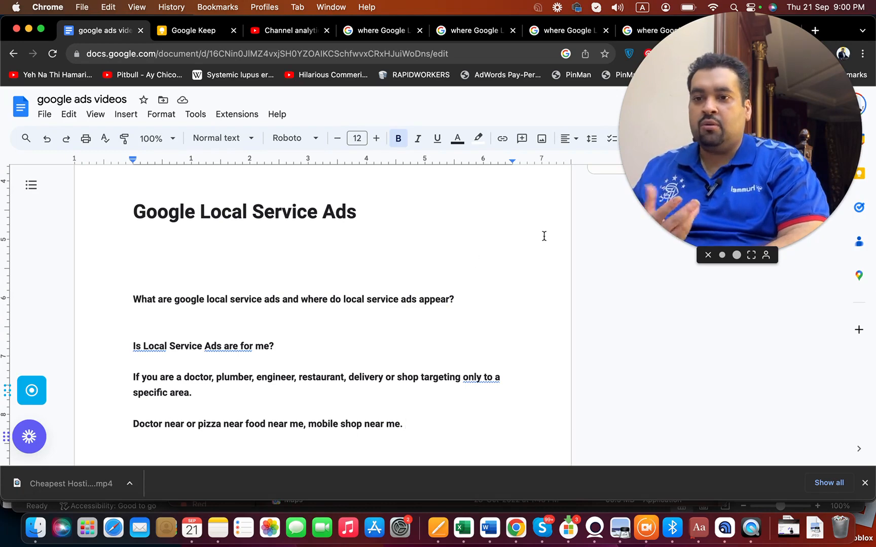
drag(751, 133, 751, 212)
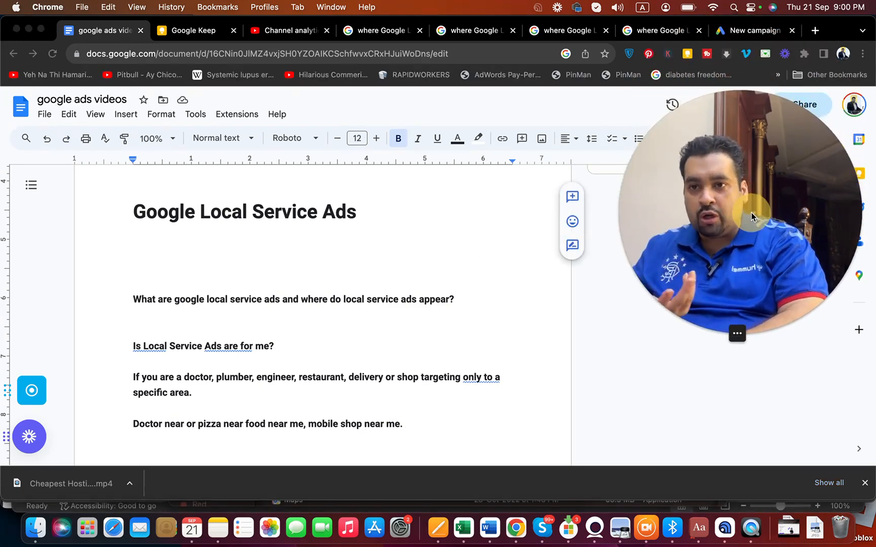
click(754, 30)
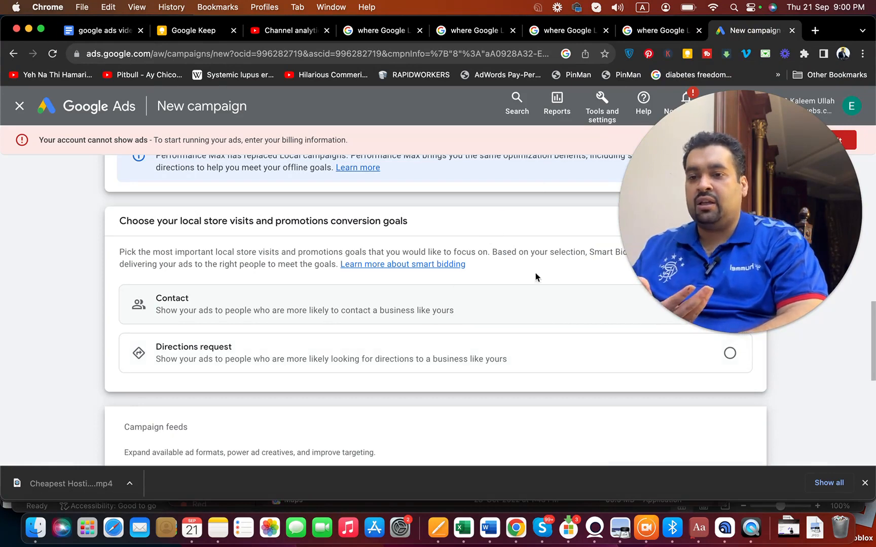
drag(746, 146, 746, 86)
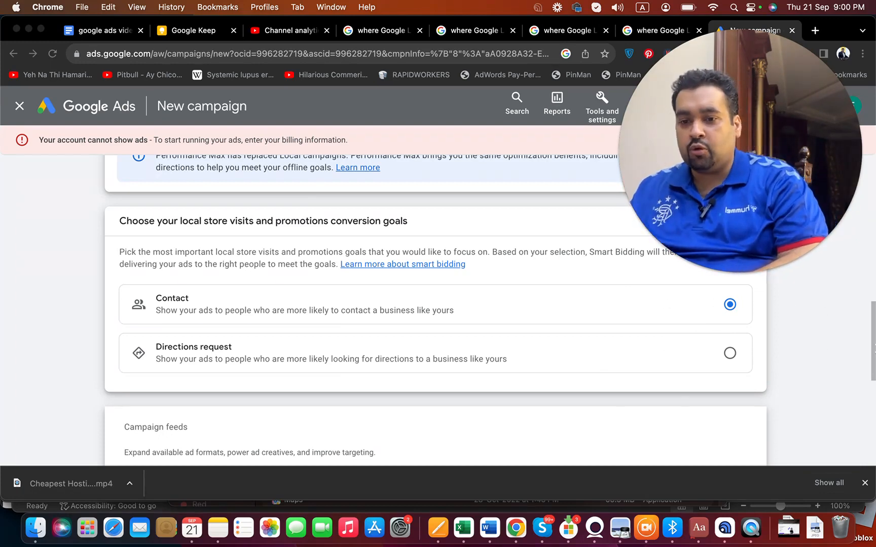
Set the store locations promoted by the campaign to use location groups
drag(871, 350, 862, 403)
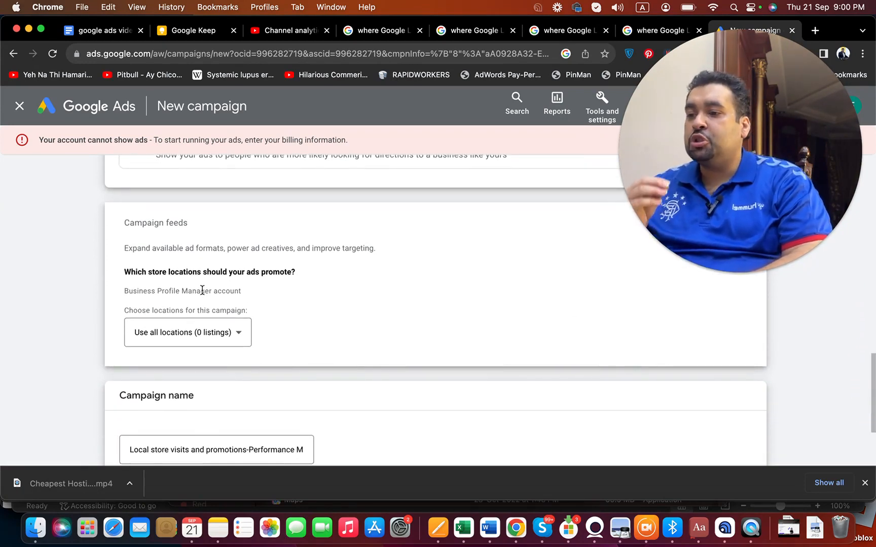
click(209, 337)
click(200, 366)
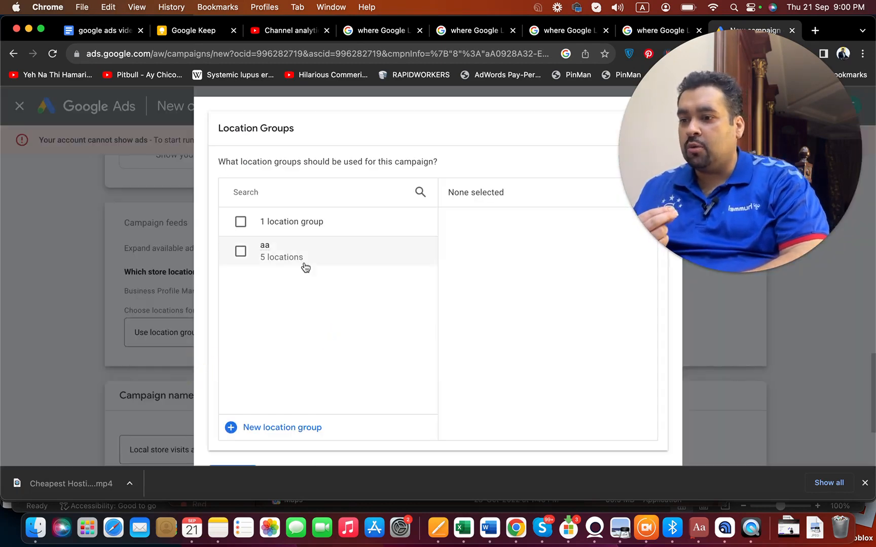
Create a location group named "Adidas" by specific locations, containing only the London store listed simply as Adidas
click(290, 427)
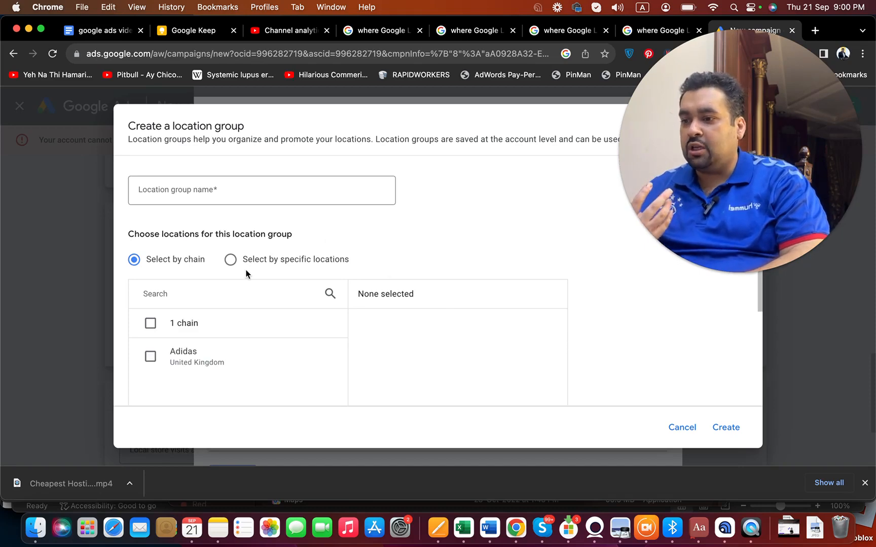
click(231, 260)
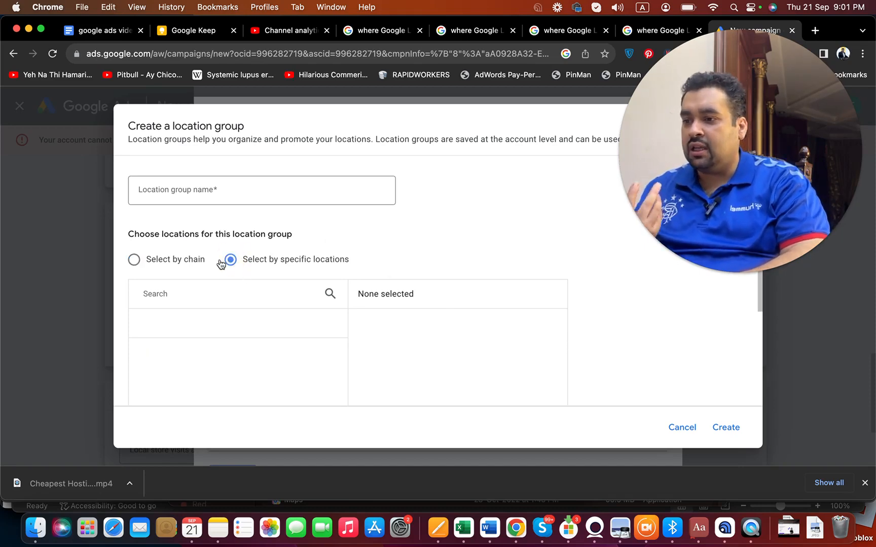
drag(345, 351, 344, 404)
click(245, 365)
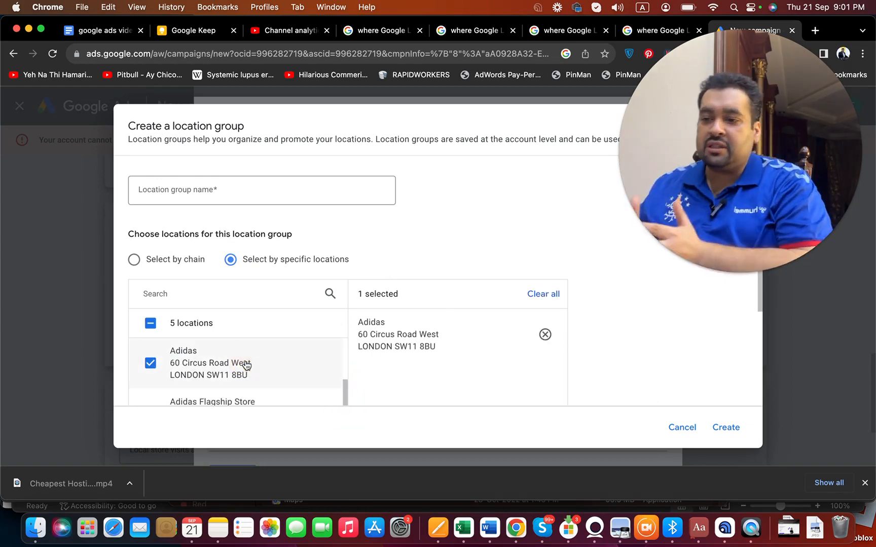
click(719, 429)
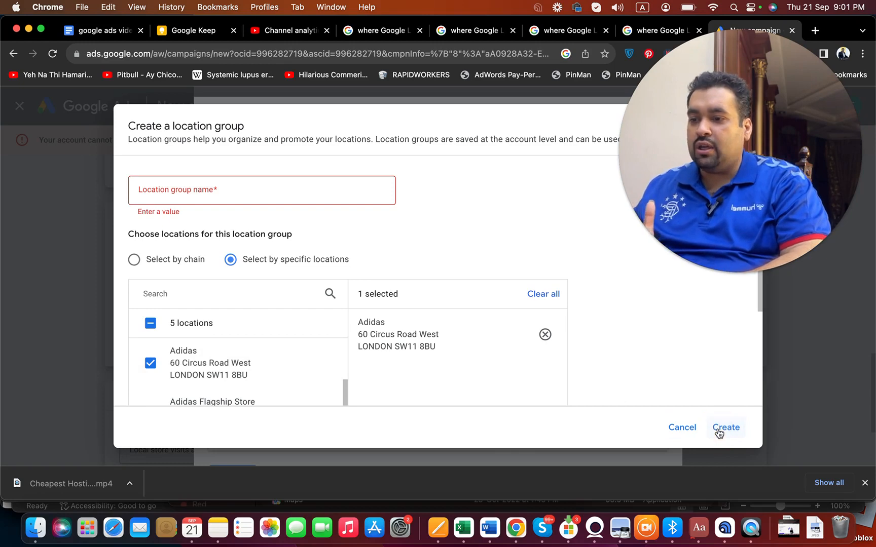
click(310, 191)
text(Adidas)
click(727, 429)
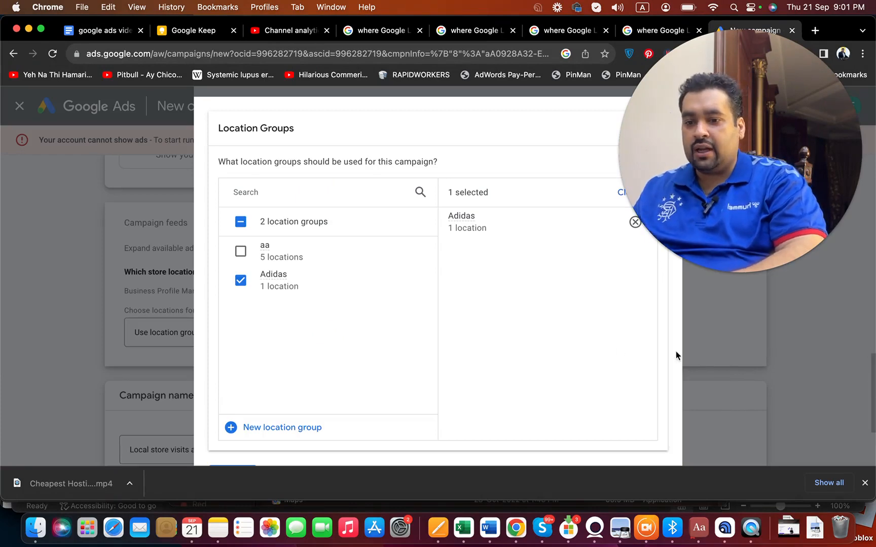
Save the Adidas location group for the campaign and continue to the bidding settings
click(864, 482)
click(238, 490)
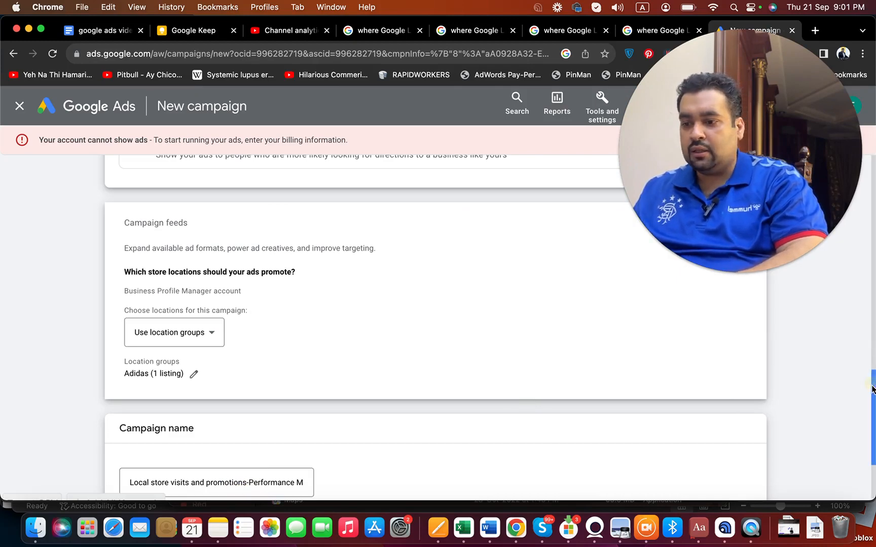
drag(872, 386, 866, 408)
click(739, 460)
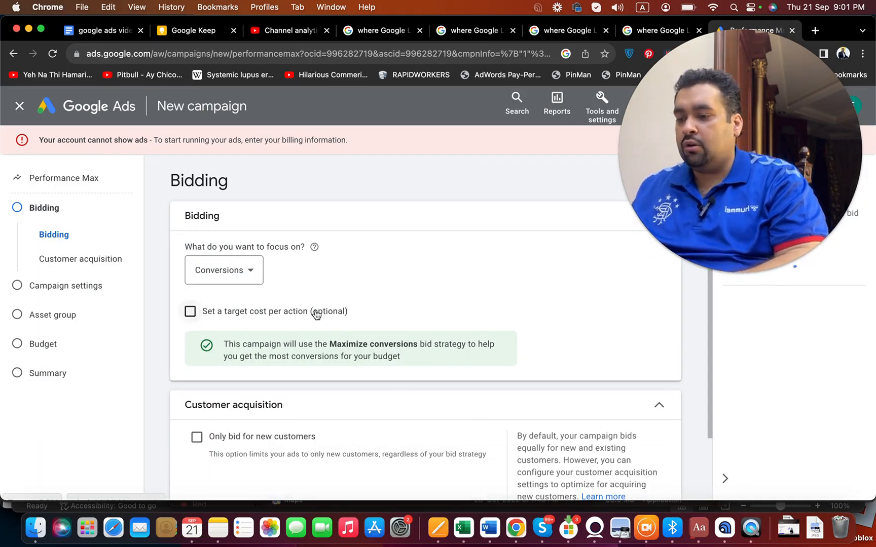
Examine the bidding focus options, keeping Conversions selected
click(260, 283)
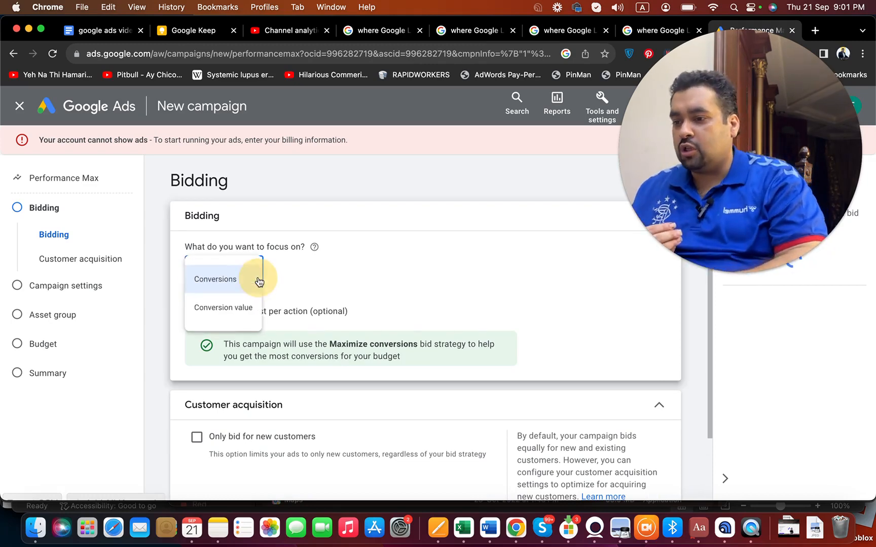
click(313, 279)
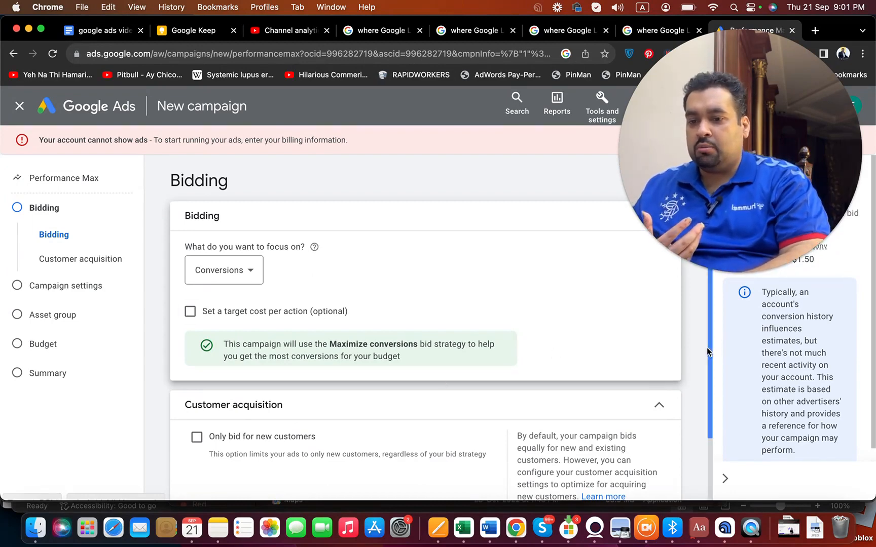
Accept the bidding and customer acquisition settings, keep English as the campaign language, and continue to the asset group
scroll(708, 358, down, 3)
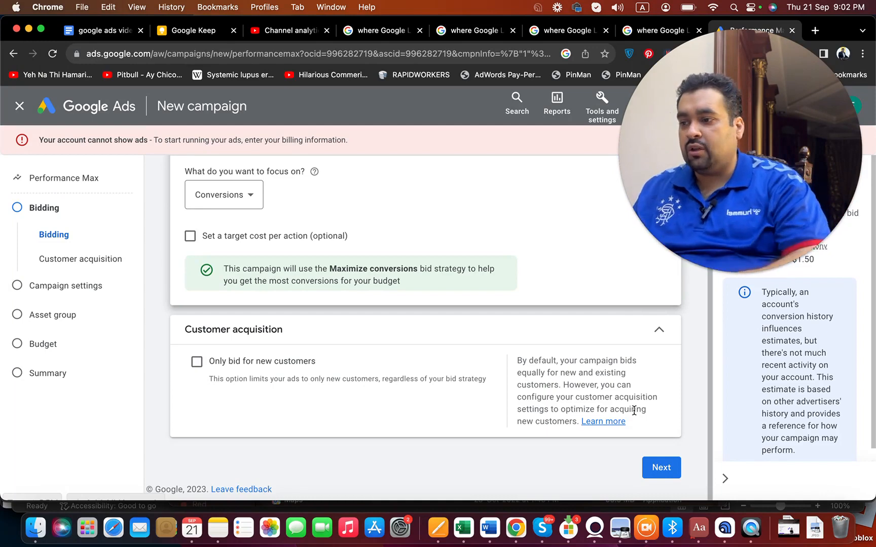
click(661, 468)
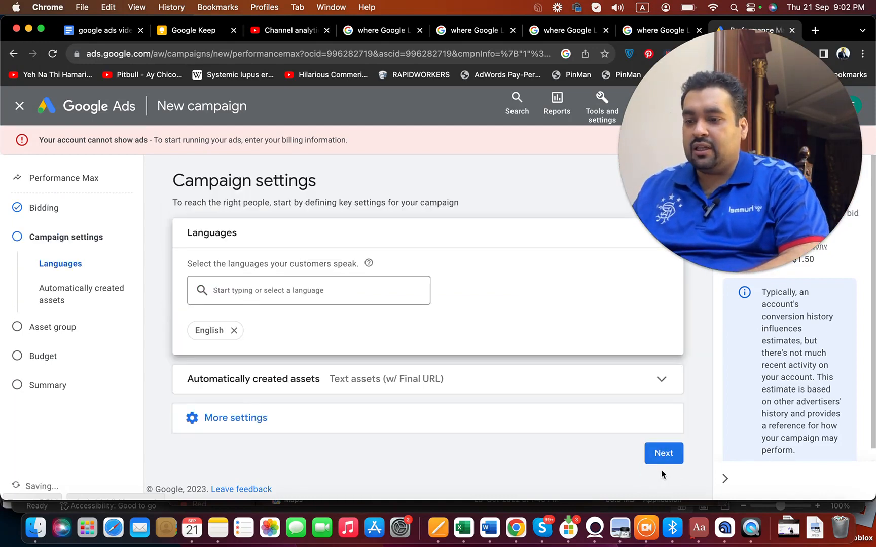
click(654, 429)
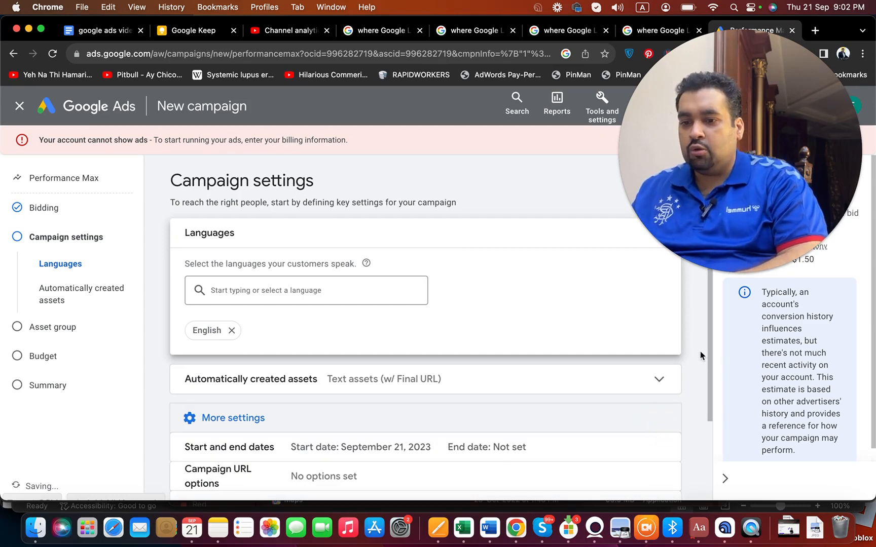
drag(711, 364, 708, 478)
click(661, 468)
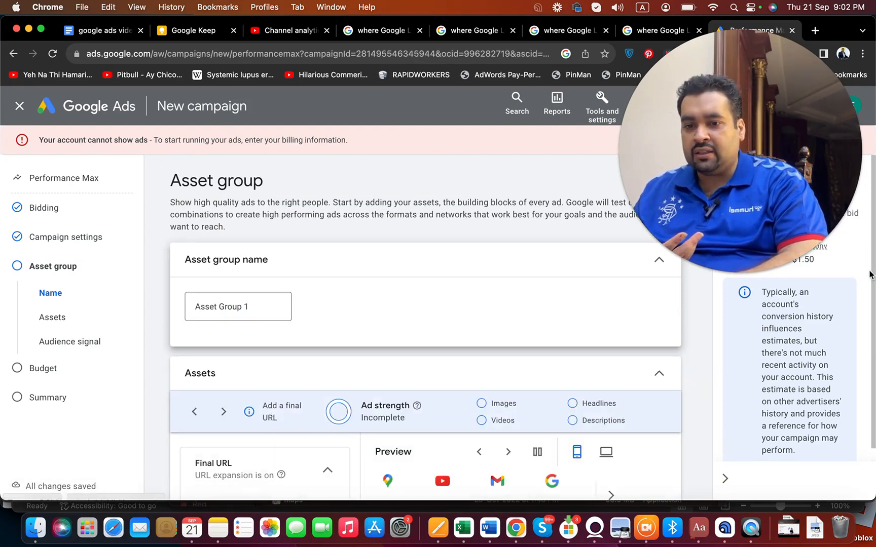
drag(869, 315, 873, 327)
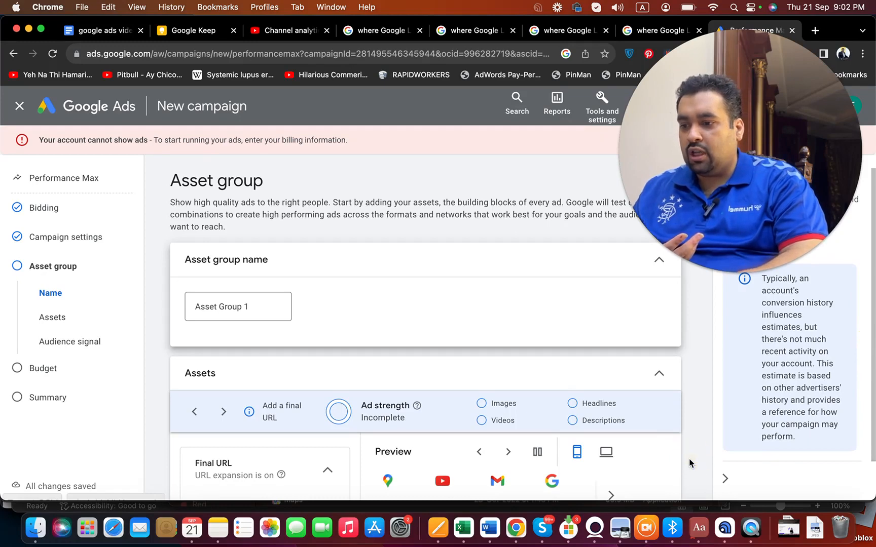
scroll(689, 459, down, 5)
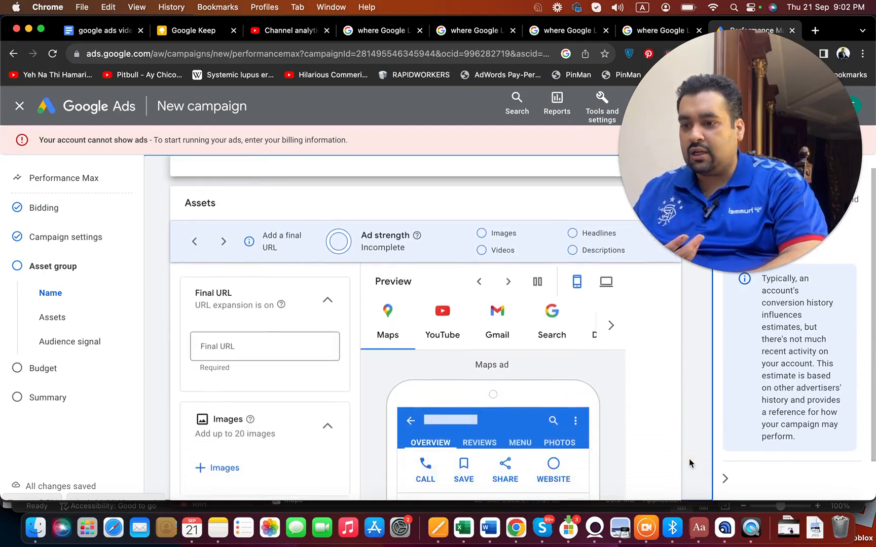
click(214, 269)
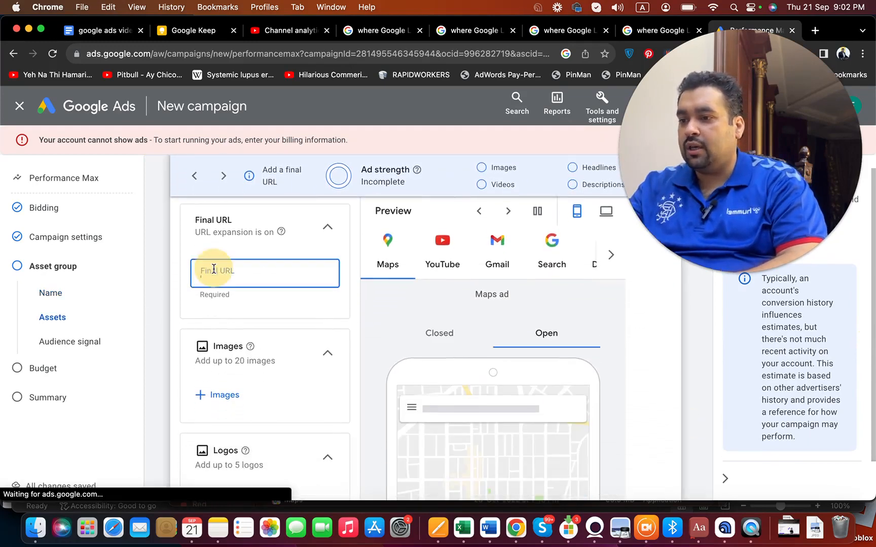
text(https:/)
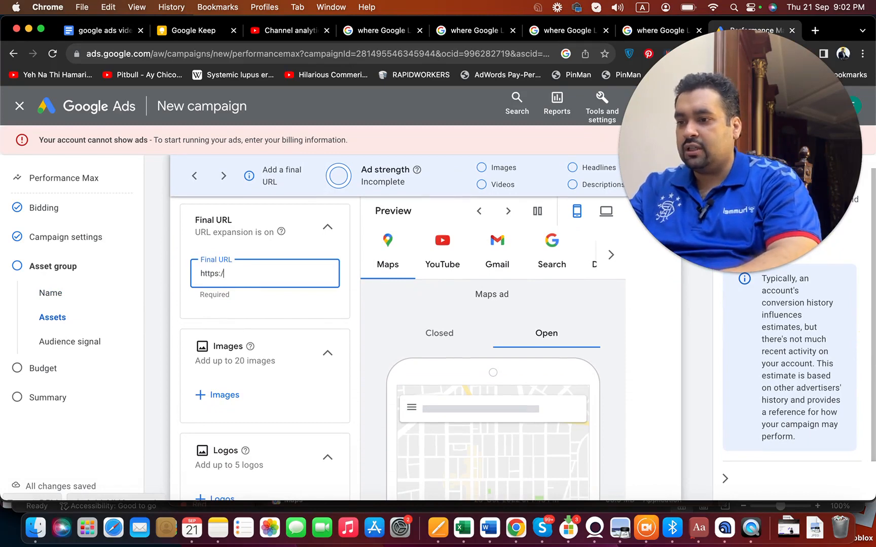
text(/aliraza.co)
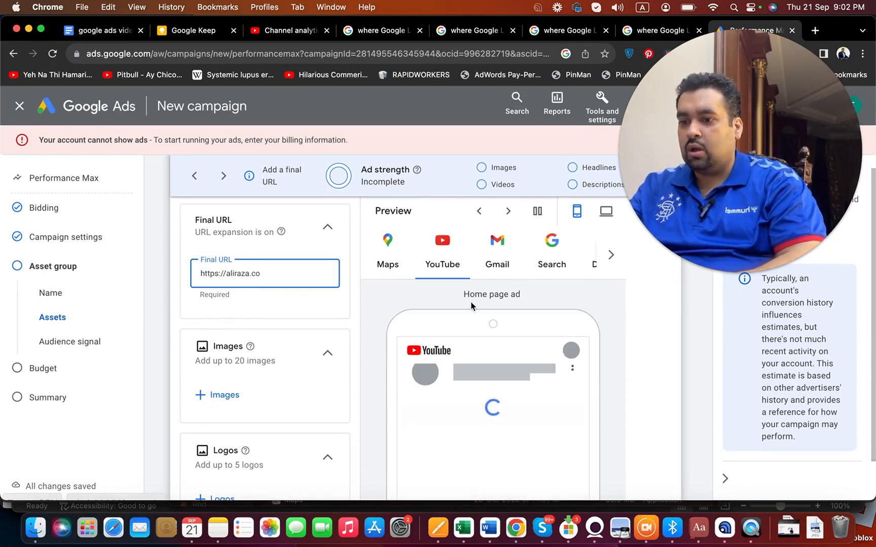
click(656, 344)
Add "Aarswebs - Google Partner" as the first headline from the suggested recent assets and save the selection
scroll(657, 343, down, 5)
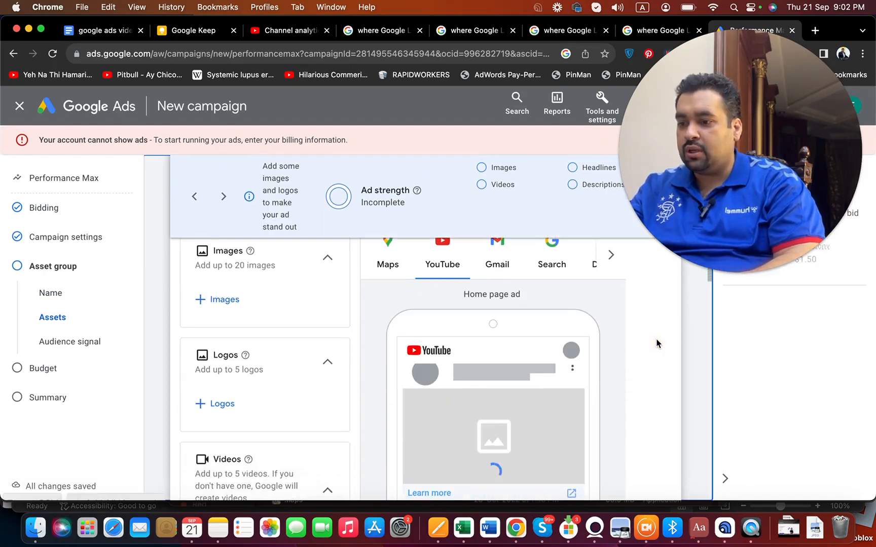
scroll(656, 343, down, 2)
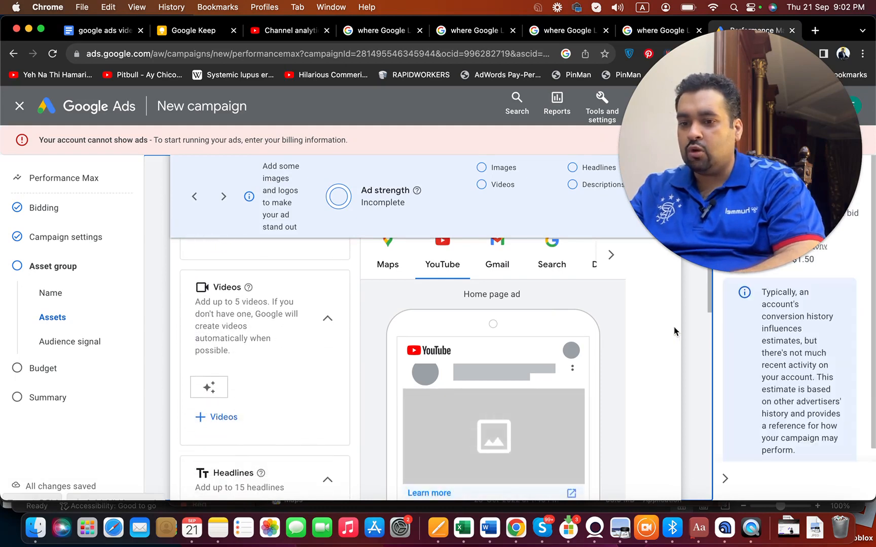
scroll(709, 315, down, 5)
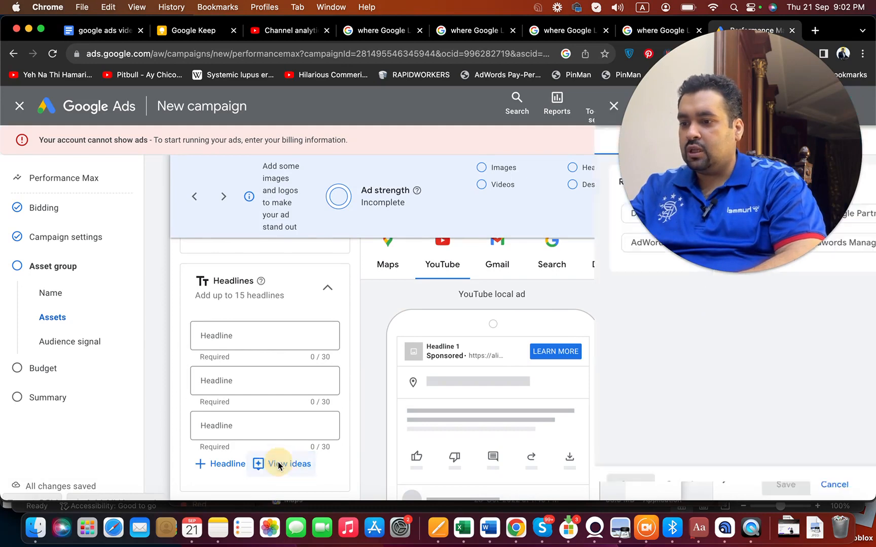
click(281, 464)
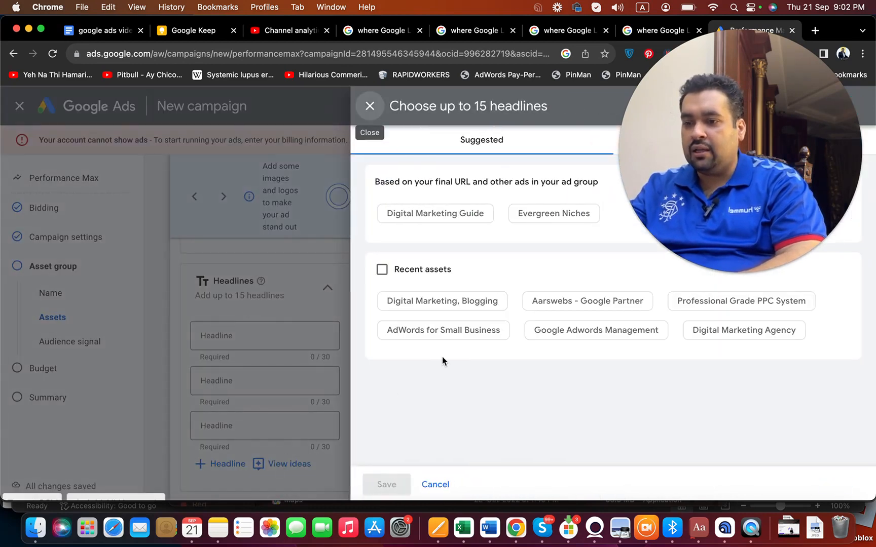
click(581, 302)
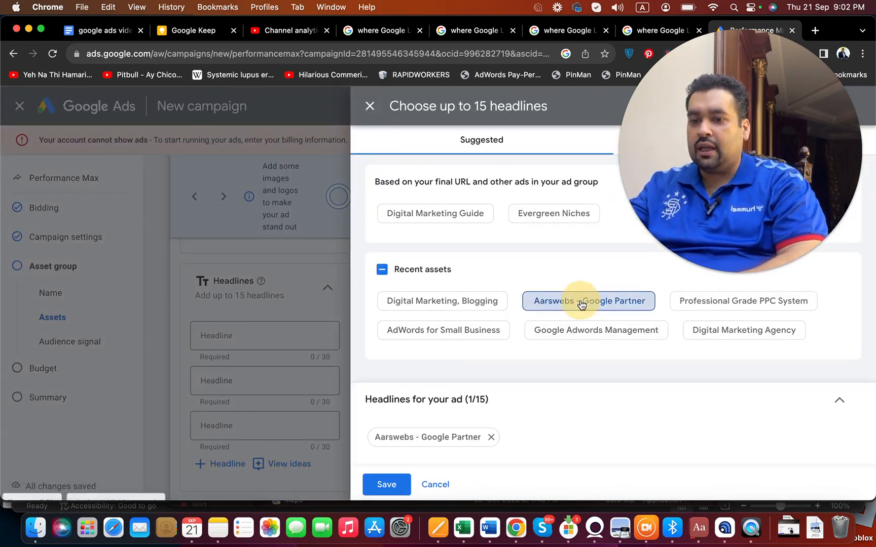
click(386, 484)
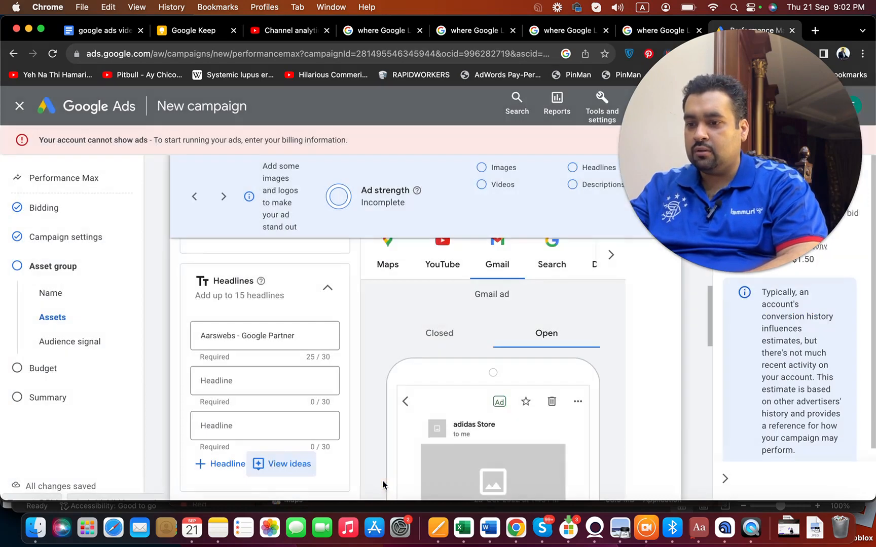
Fill the second headline with the suggestion "Digital Marketing Guide" and the third with another suggested headline
click(307, 383)
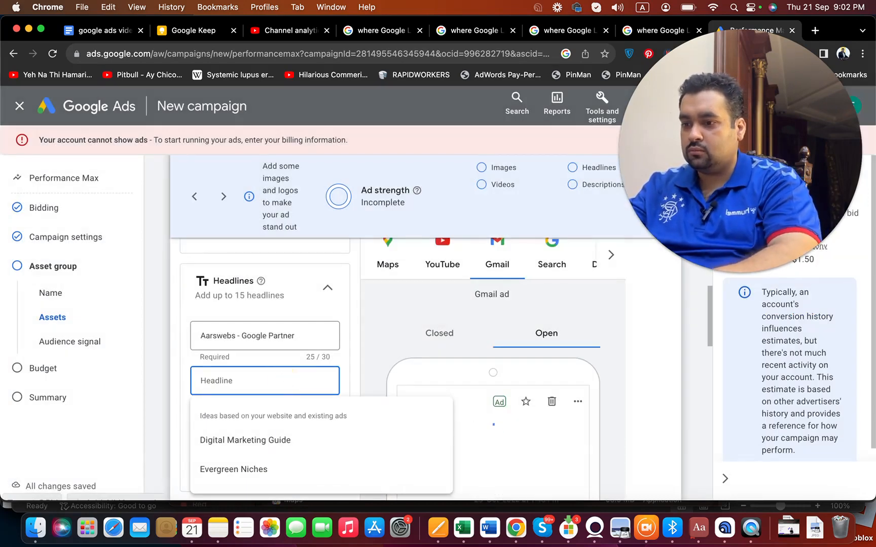
click(296, 440)
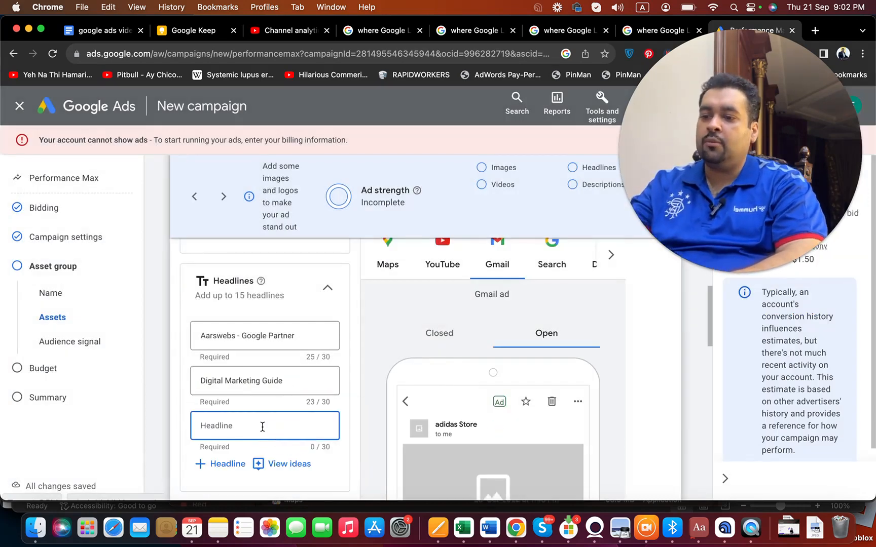
click(264, 481)
Add the suggested long headline "We Provide Complete Solutions for Facebook PPC, Google Adwords and Bing Ads" and save it
drag(705, 302, 701, 366)
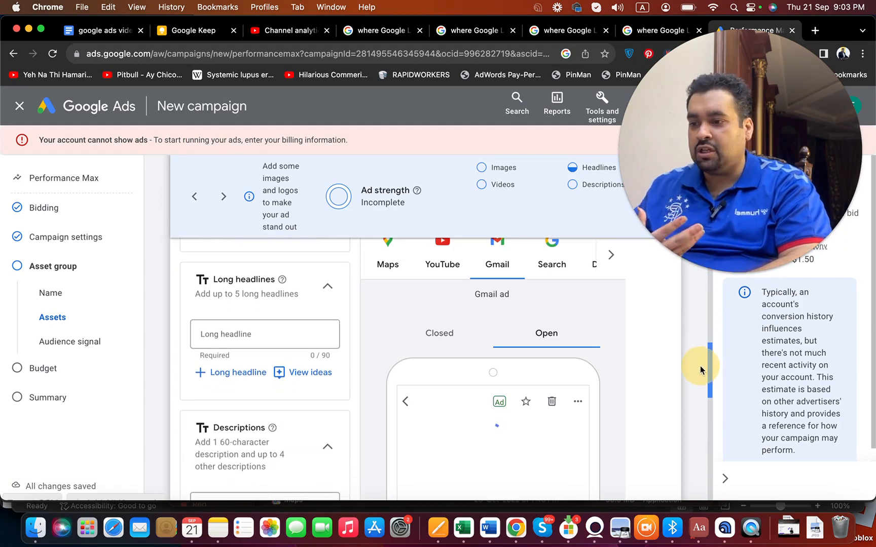
click(307, 379)
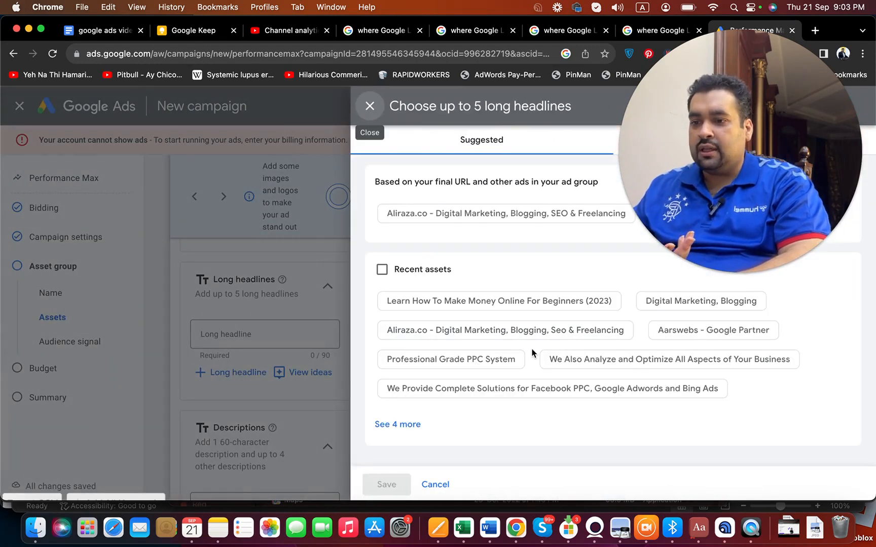
click(551, 391)
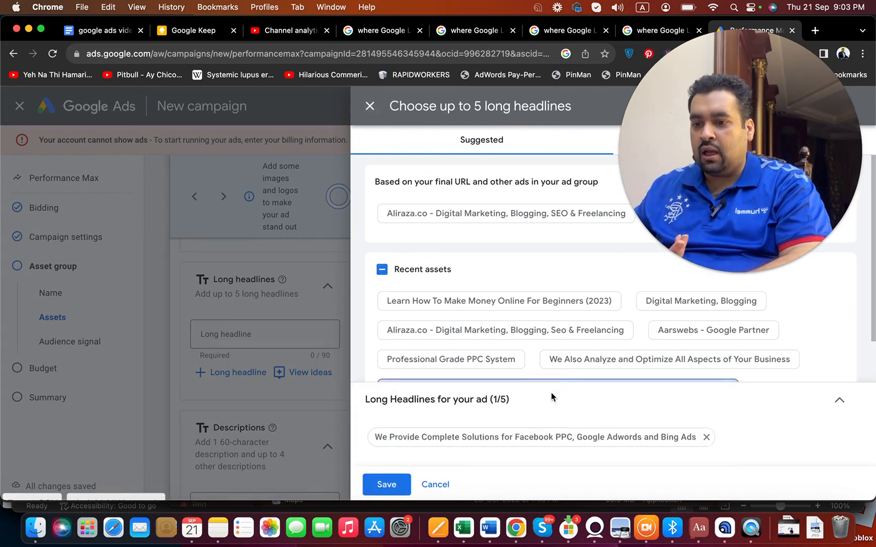
click(376, 485)
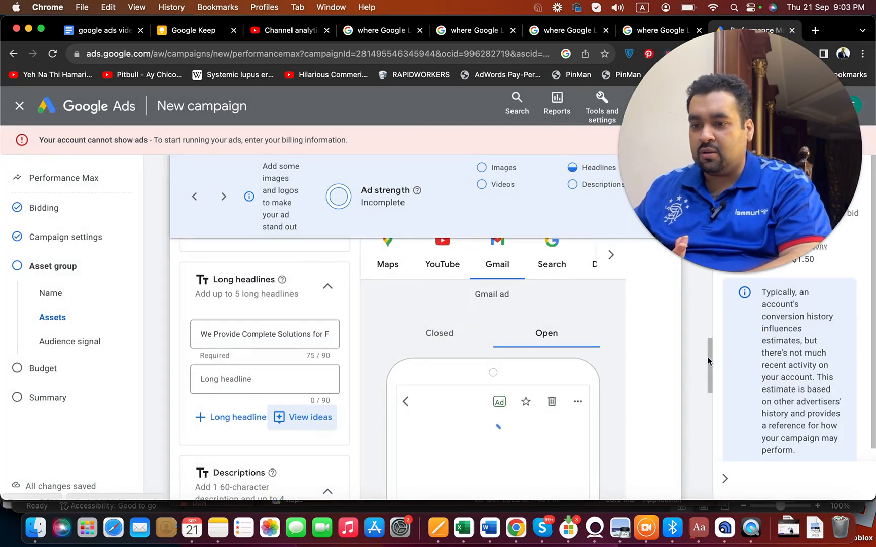
Choose "How To Choose The Best Blog Post Titles (2023)" as short description and "How To Market Your Business On Facebook (No Dollar Required)" as description
drag(711, 365, 707, 398)
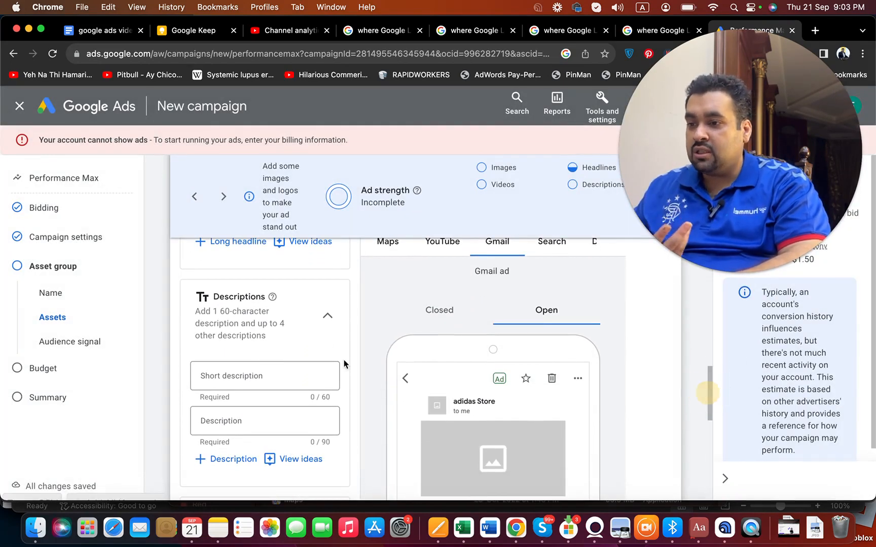
click(305, 375)
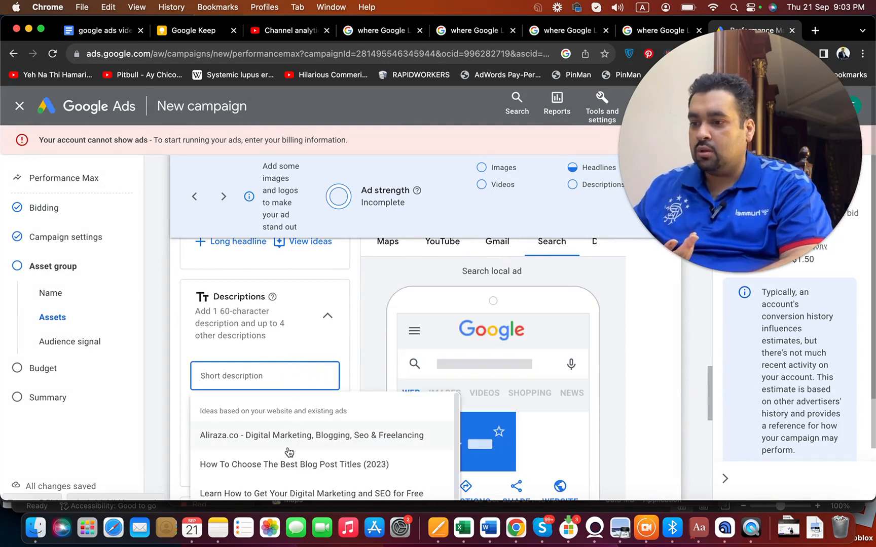
click(287, 463)
drag(708, 390, 707, 408)
click(279, 293)
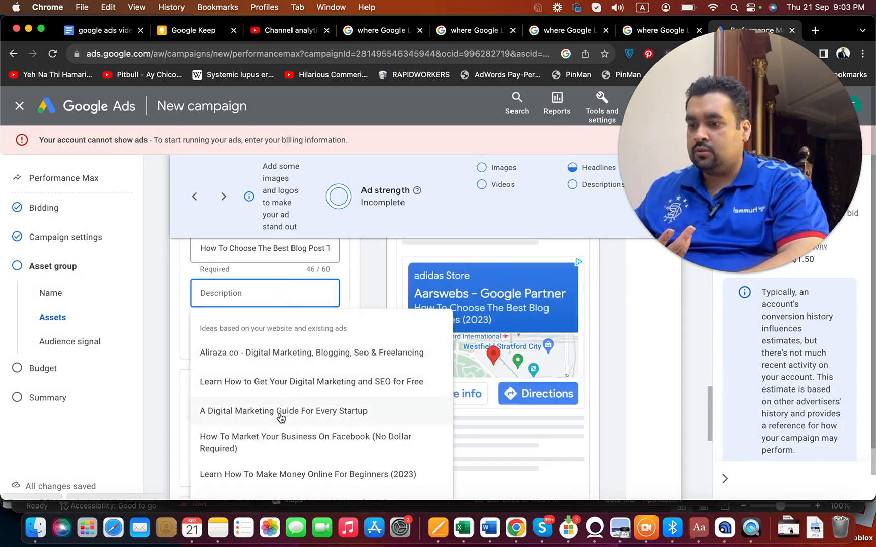
click(281, 442)
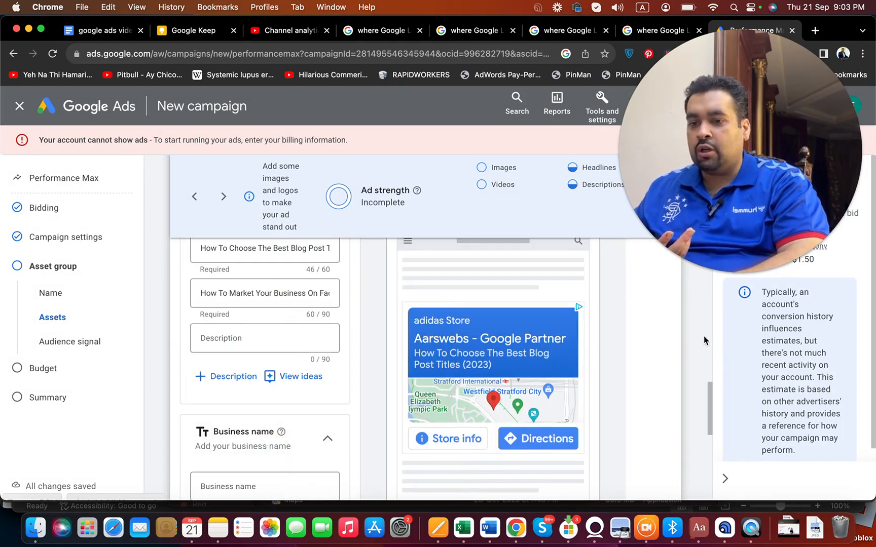
Set the asset group's business name to AARSWEBS
mouse_move(710, 407)
mouse_down()
mouse_move(709, 435)
mouse_move(709, 415)
mouse_up()
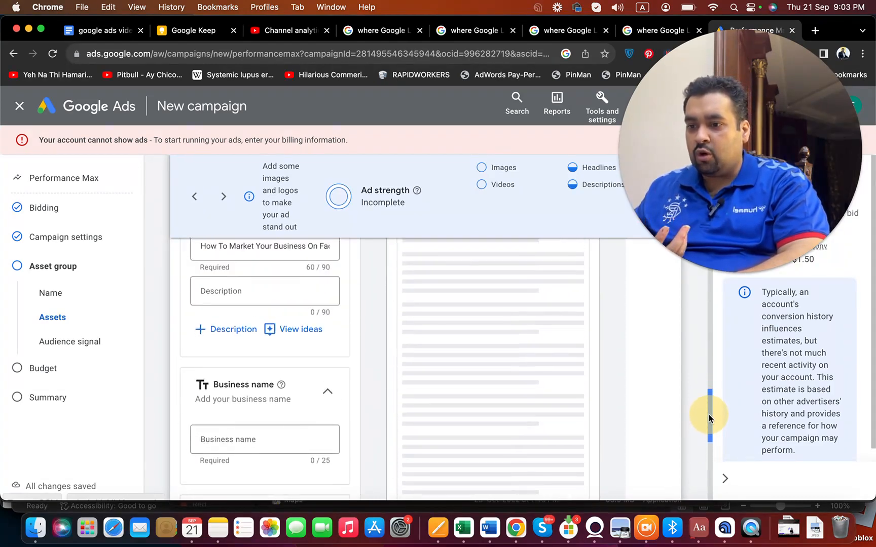
click(302, 437)
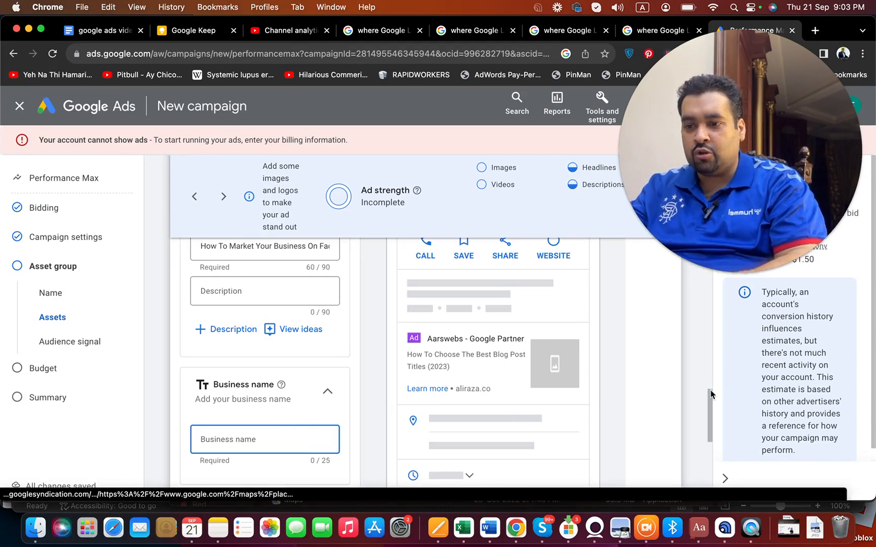
mouse_move(707, 407)
mouse_down()
mouse_move(711, 388)
mouse_move(710, 419)
mouse_up()
click(230, 329)
text(al)
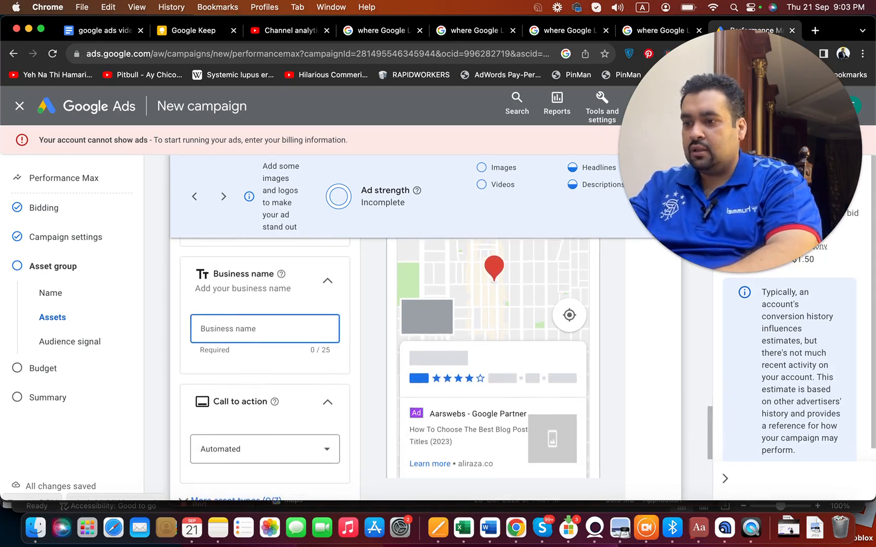
text(AAR)
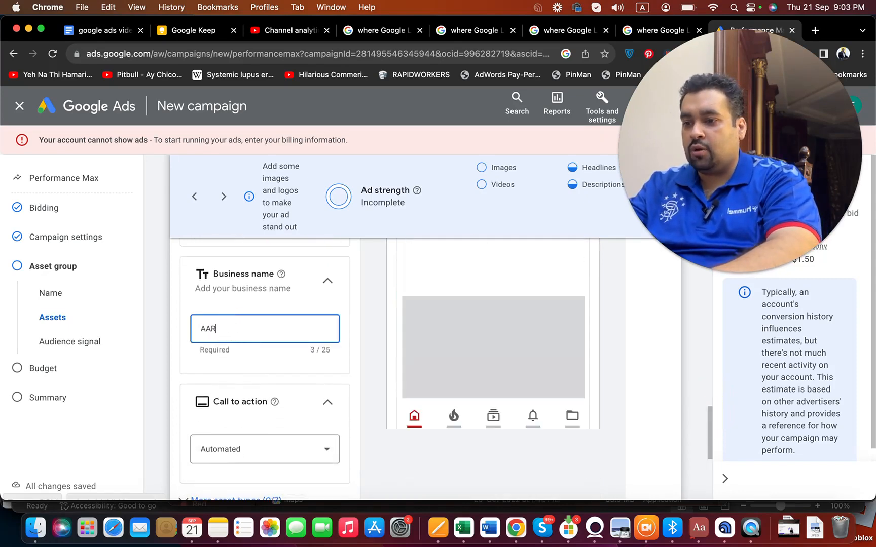
text(SWEBS)
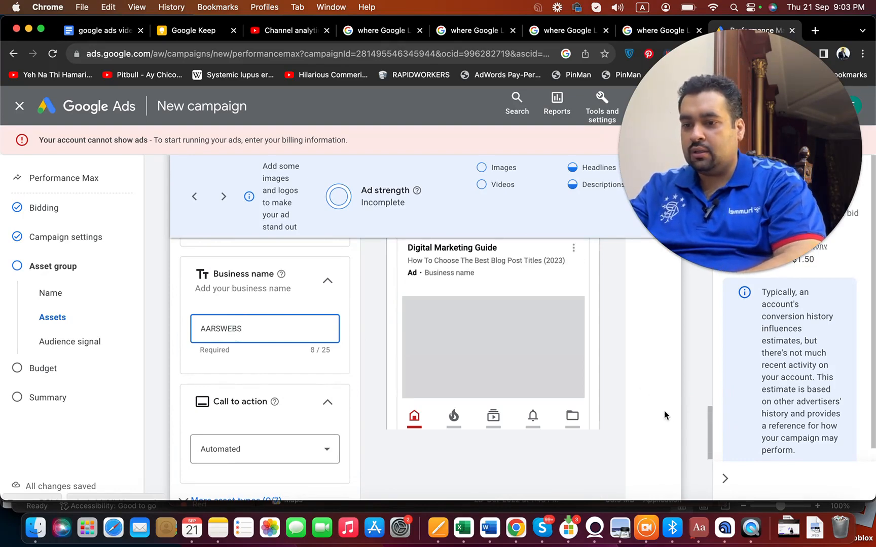
Continue to the budget, keep the recommended $7.90 average daily budget, and proceed to the campaign summary
drag(712, 439, 710, 490)
click(659, 467)
drag(709, 333, 694, 447)
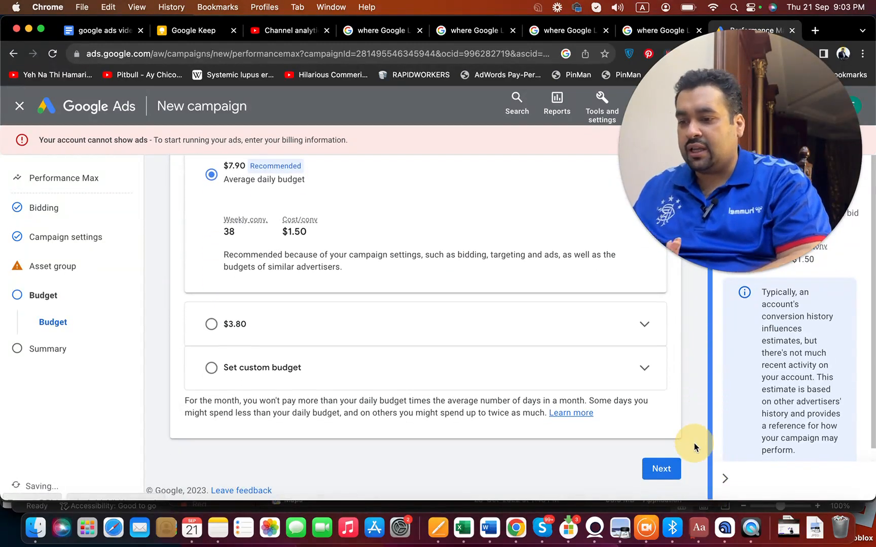
click(662, 468)
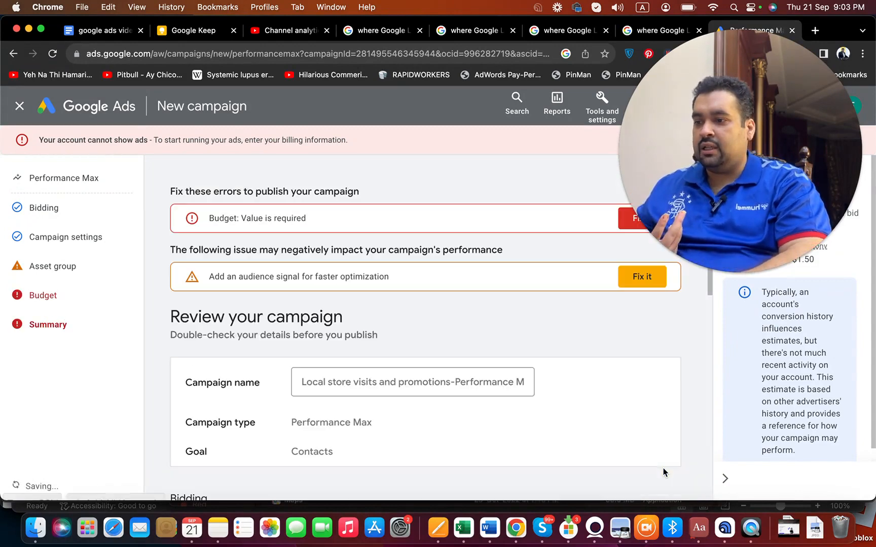
Try to resolve the missing budget value flagged in the campaign review
drag(709, 288, 712, 391)
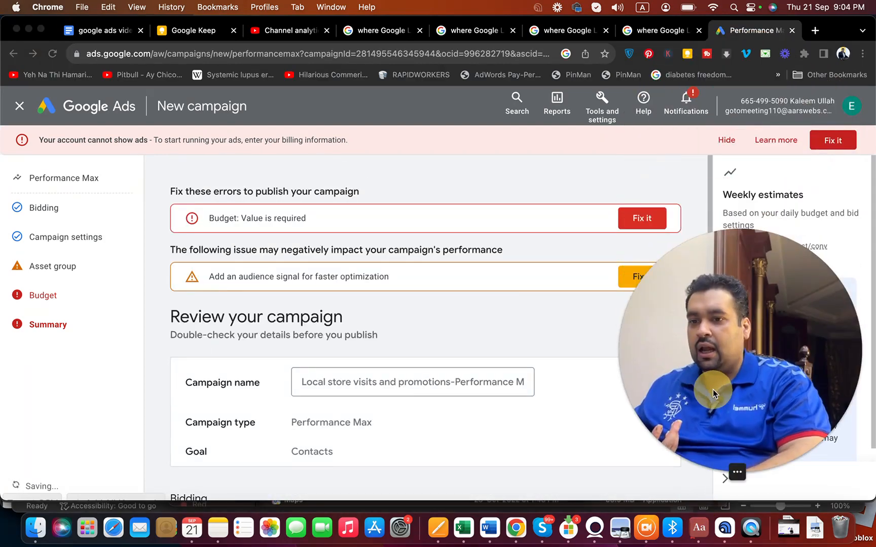
click(638, 220)
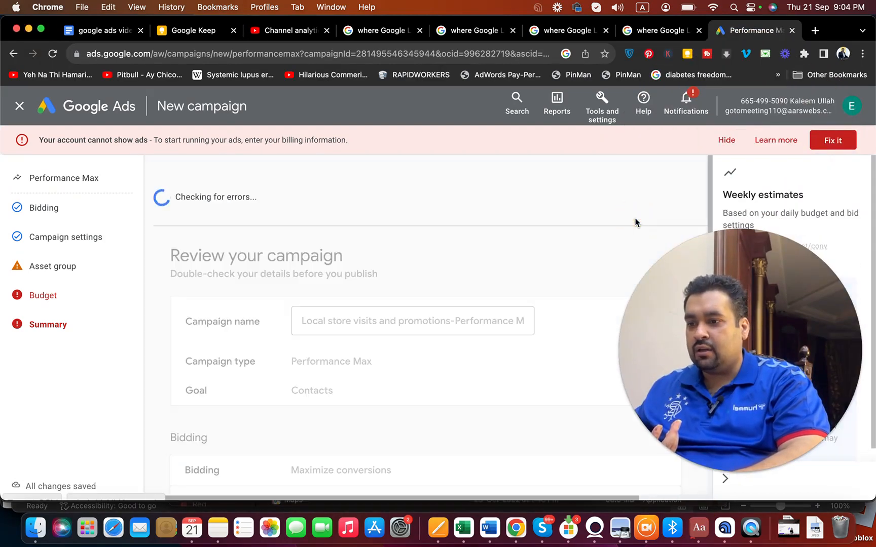
drag(697, 313, 689, 92)
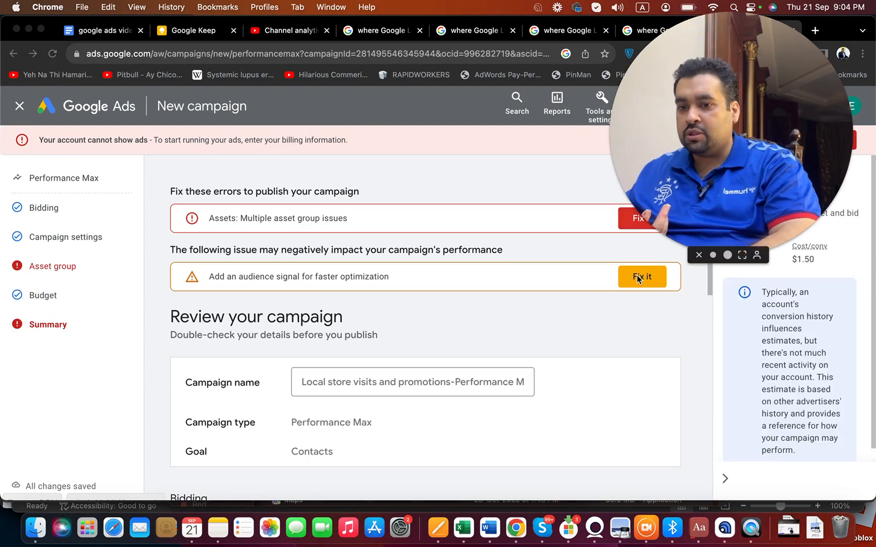
Try the $3.80 average daily budget, reselect the recommended $7.90 option, and return to the campaign summary
drag(709, 285, 706, 504)
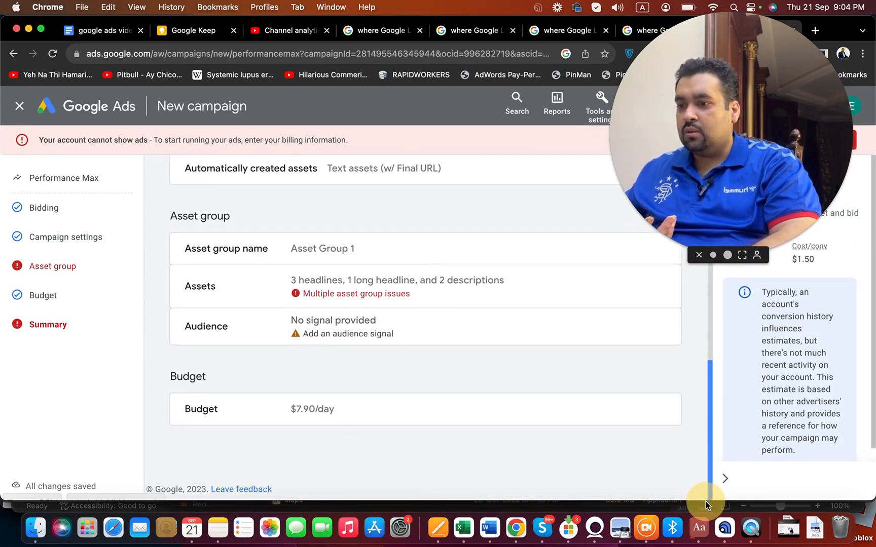
click(578, 411)
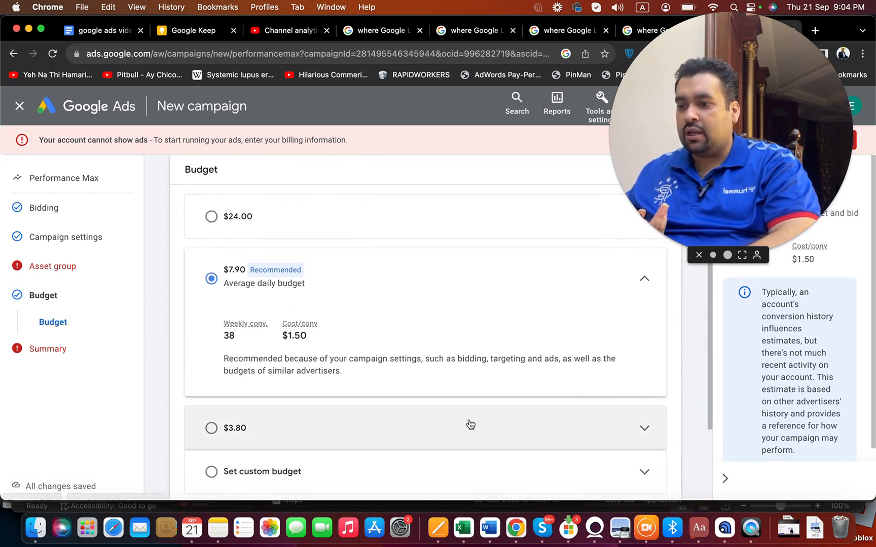
click(446, 428)
drag(710, 333, 697, 315)
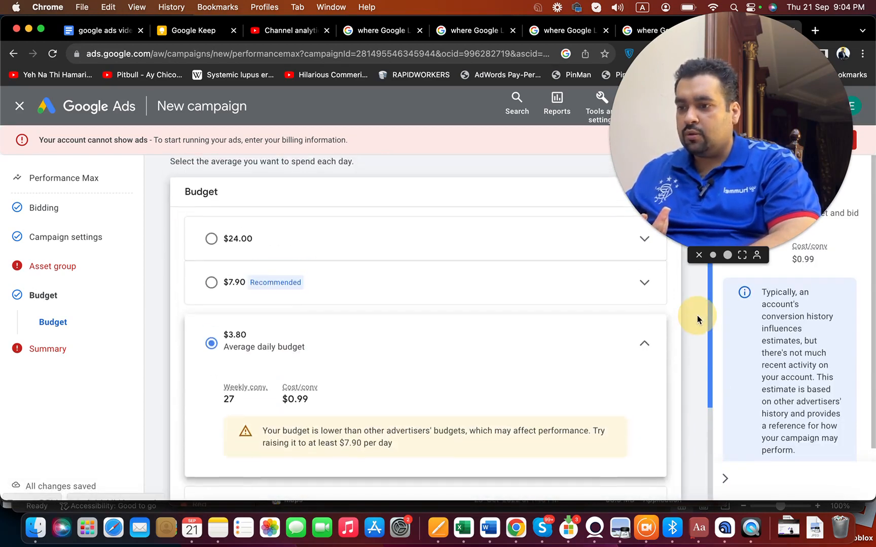
click(243, 282)
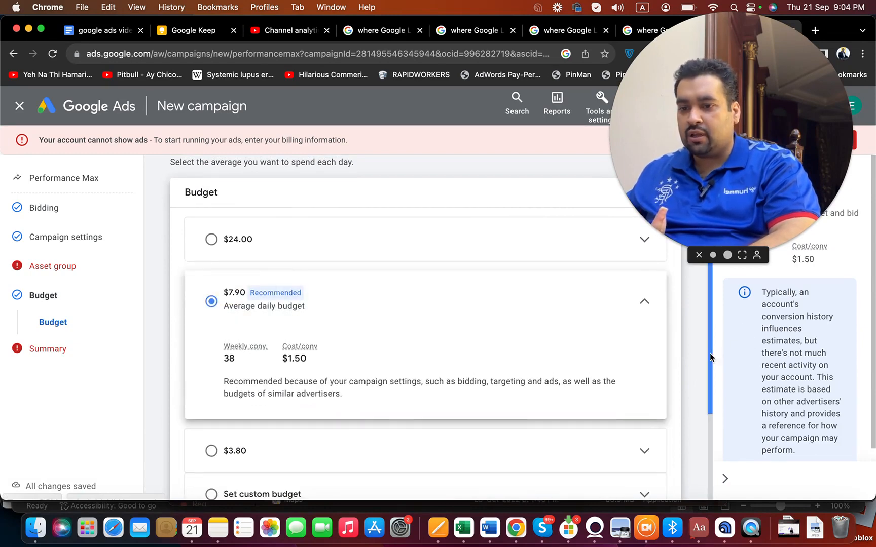
drag(710, 356, 710, 432)
click(661, 468)
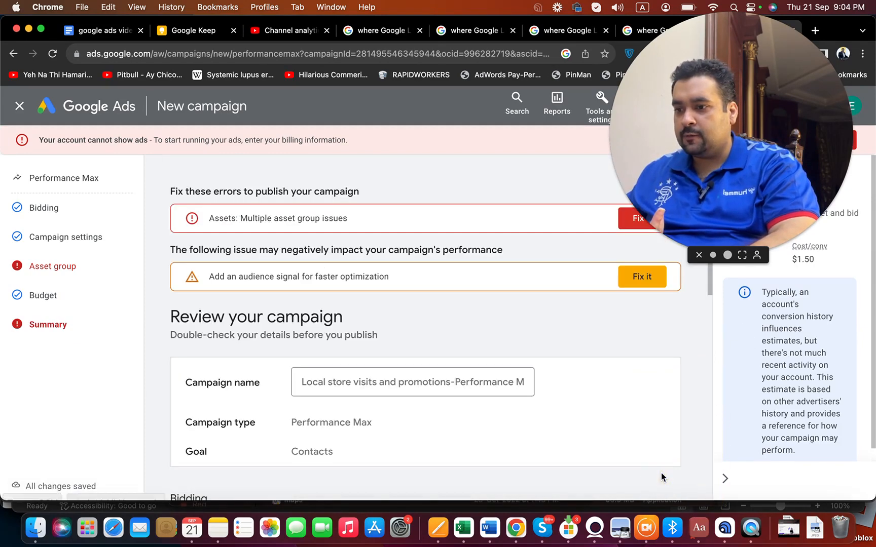
Open the flagged asset group issues and add the "How To Build Your Personal Brand On Internet" image from the asset library as logo
click(627, 215)
drag(673, 209, 682, 449)
click(642, 219)
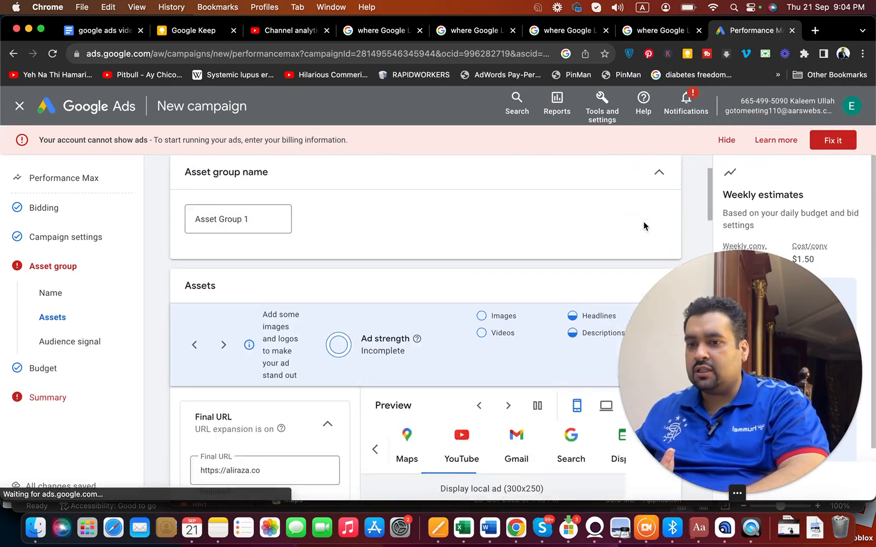
scroll(643, 223, down, 4)
drag(721, 303, 525, 56)
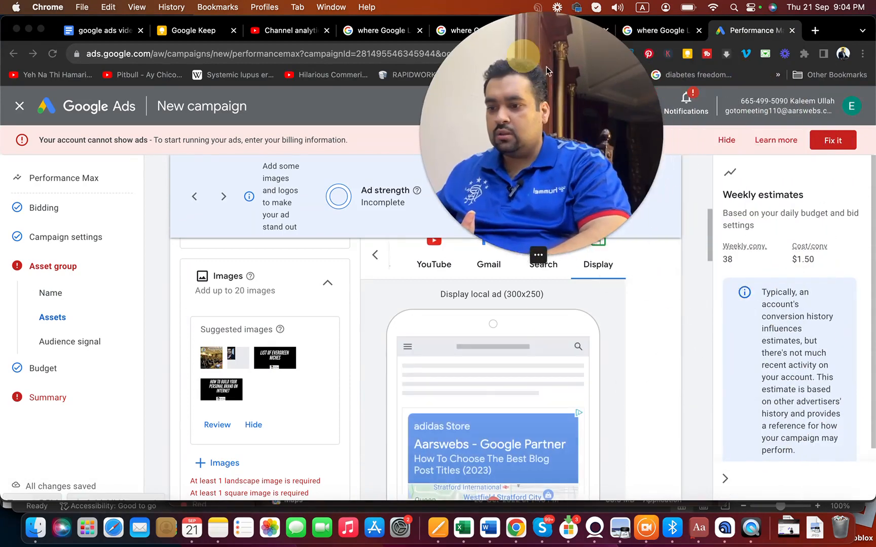
drag(710, 224, 707, 255)
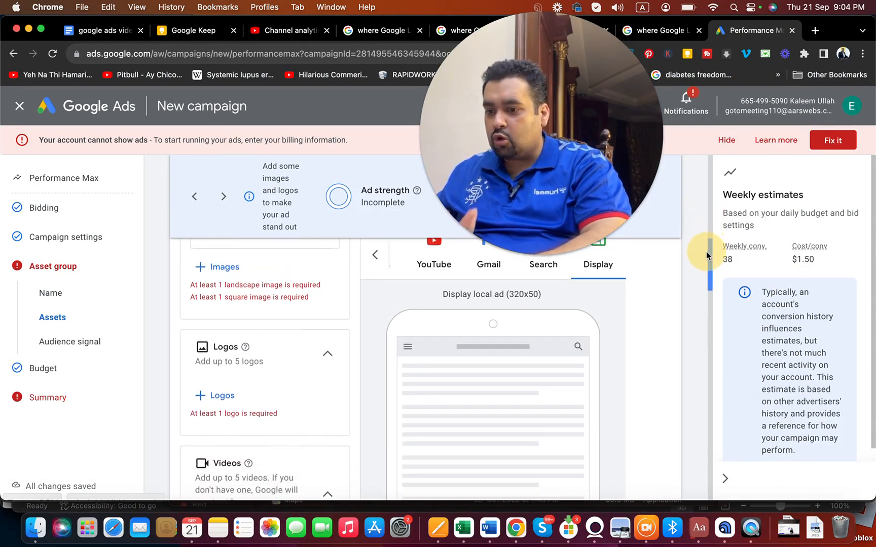
click(224, 396)
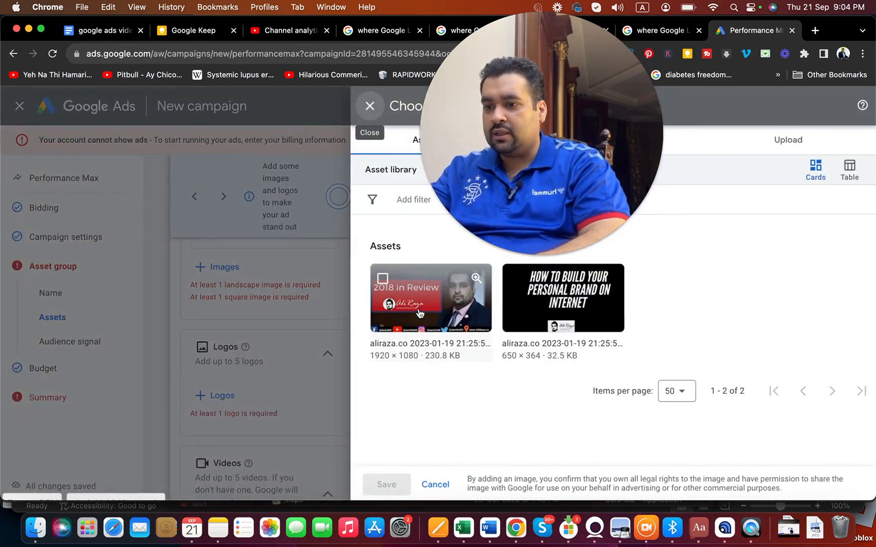
click(515, 279)
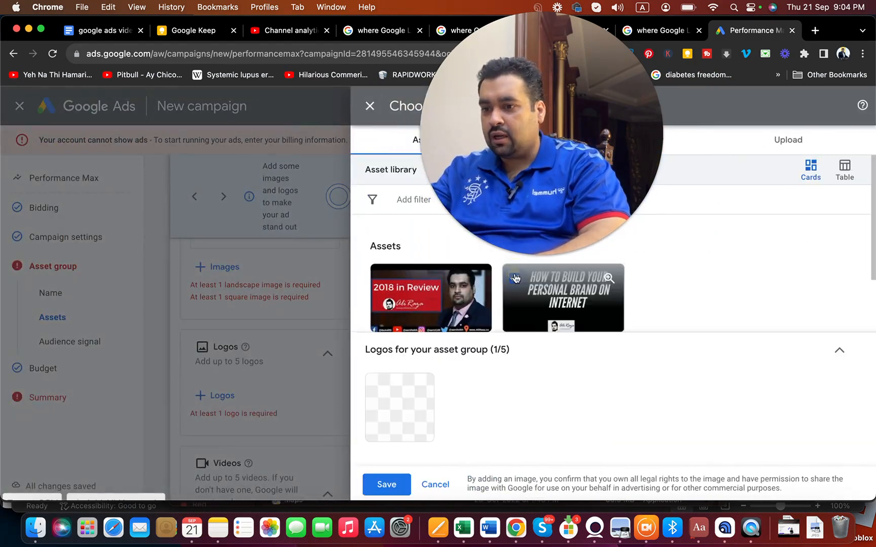
click(385, 484)
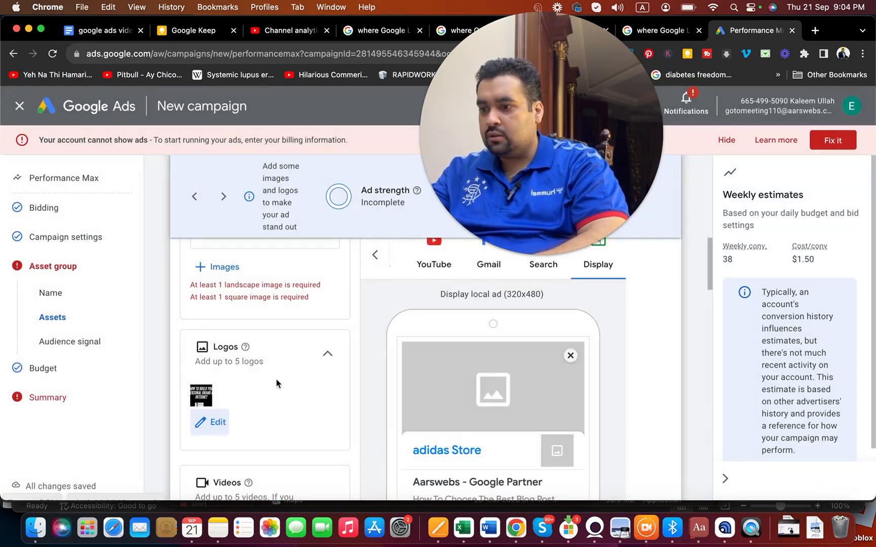
Add the suggested "How to make money online?" image to the asset group's images
click(709, 265)
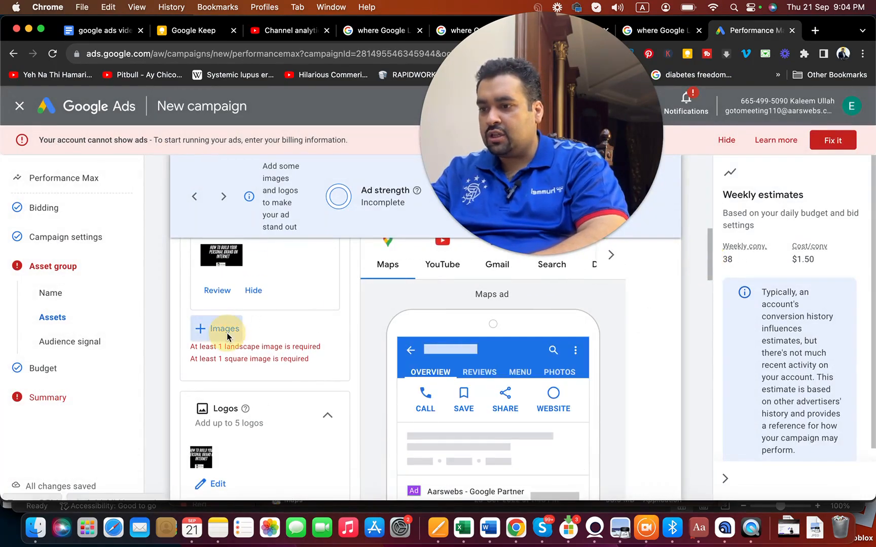
click(225, 329)
click(428, 316)
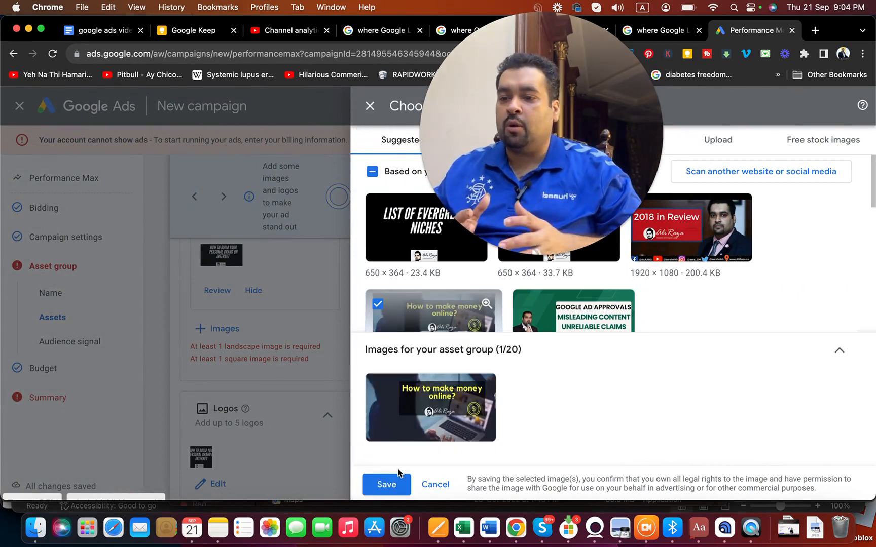
click(392, 484)
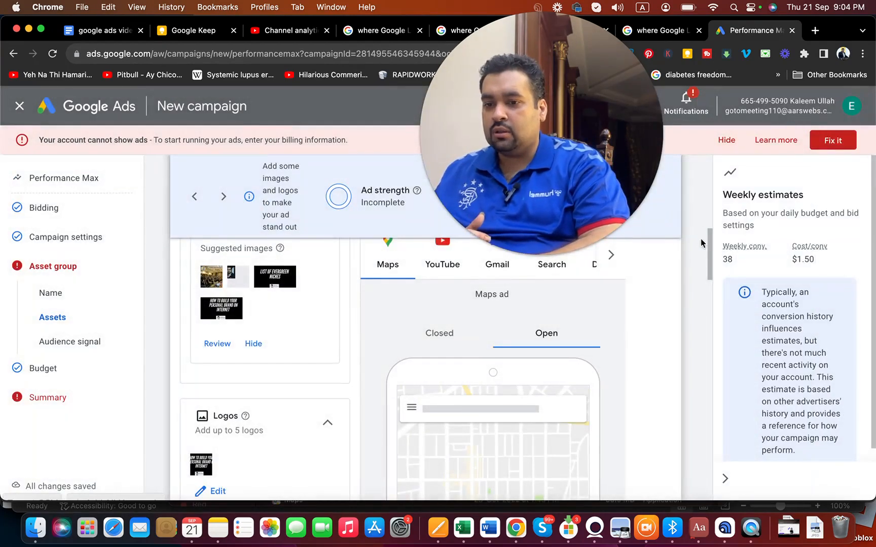
Continue from the asset group through the budget, keeping $7.90, and recheck the campaign for errors in the summary
drag(710, 269, 707, 471)
click(661, 469)
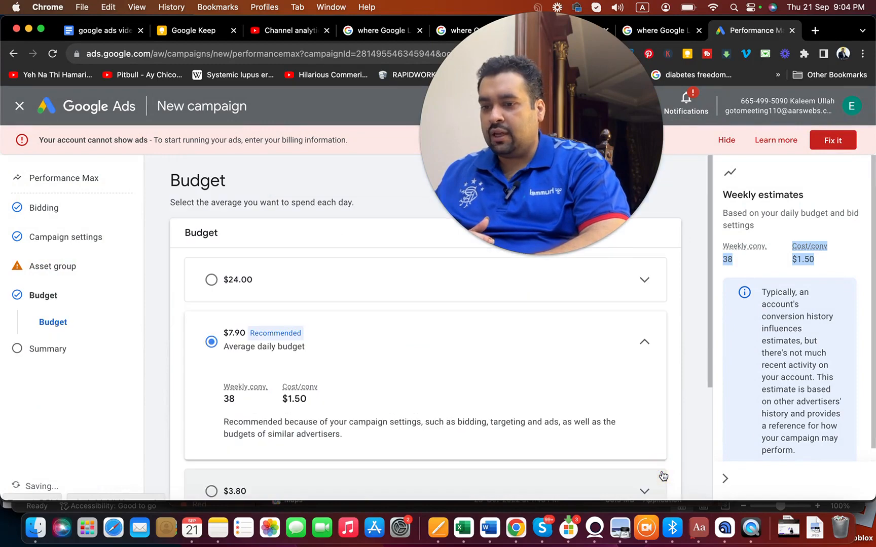
drag(710, 378, 709, 499)
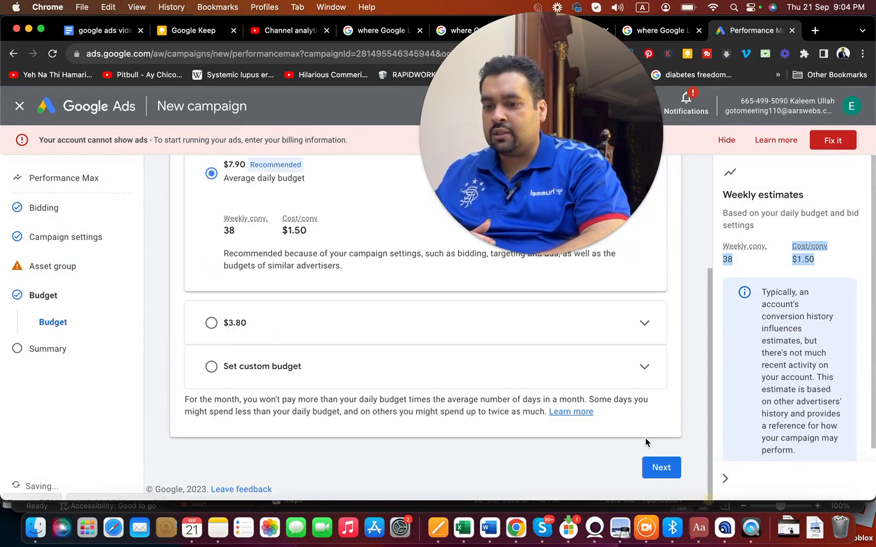
click(654, 475)
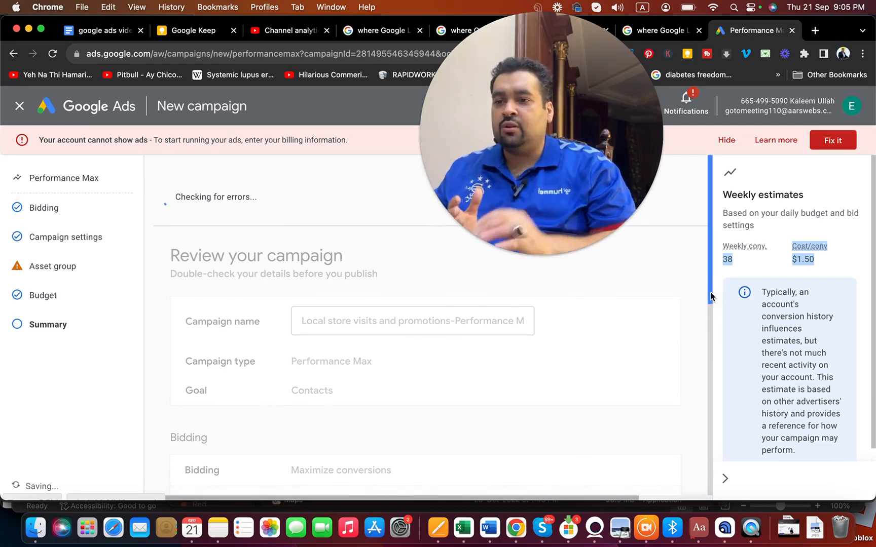
drag(546, 102, 743, 73)
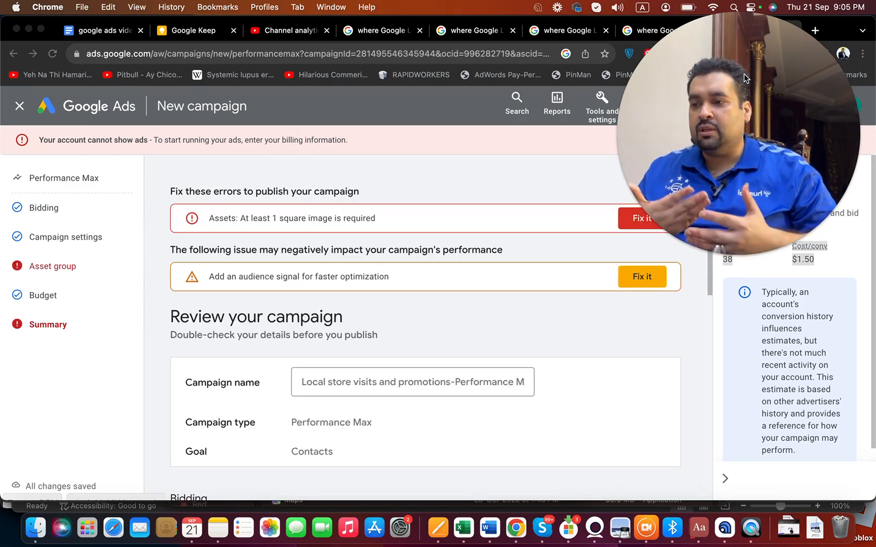
mouse_move(709, 278)
mouse_down()
mouse_move(704, 503)
mouse_move(707, 273)
mouse_up()
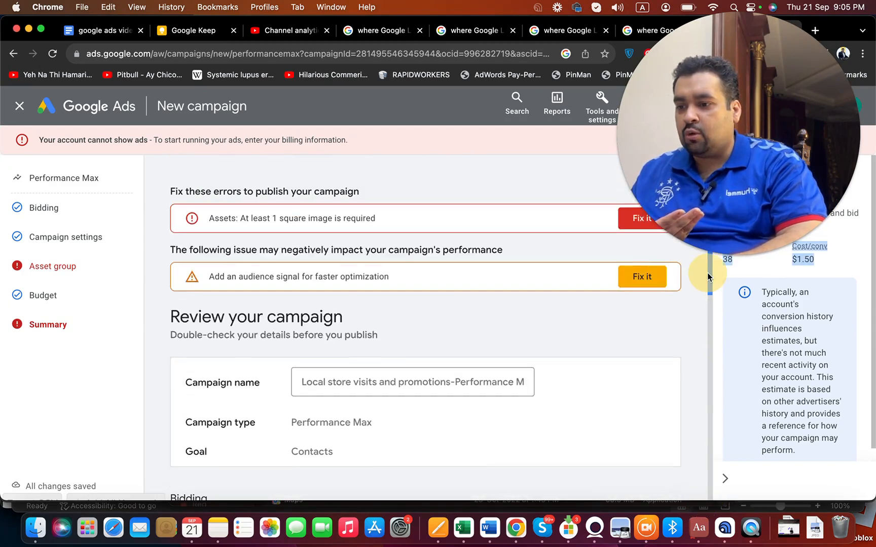
Resolve the missing square image issue by adding the four suggested images to the asset group
drag(694, 157, 117, 346)
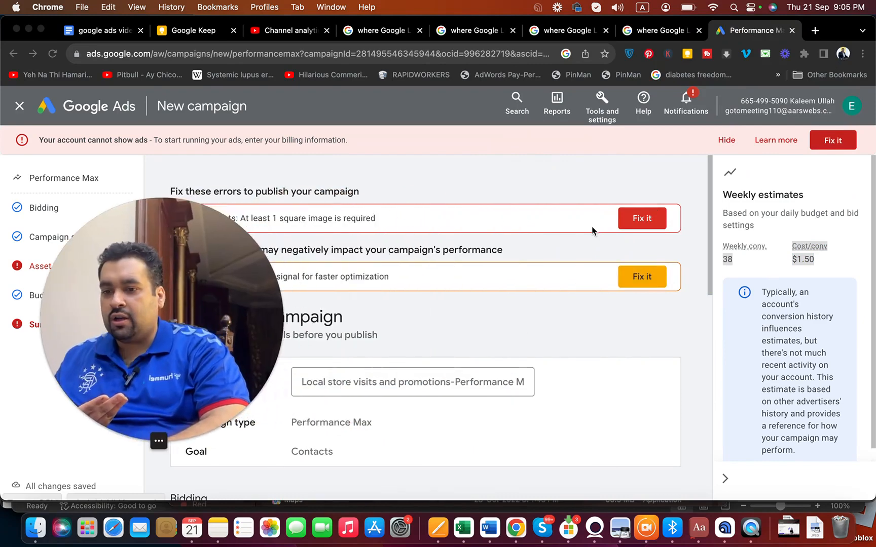
click(641, 219)
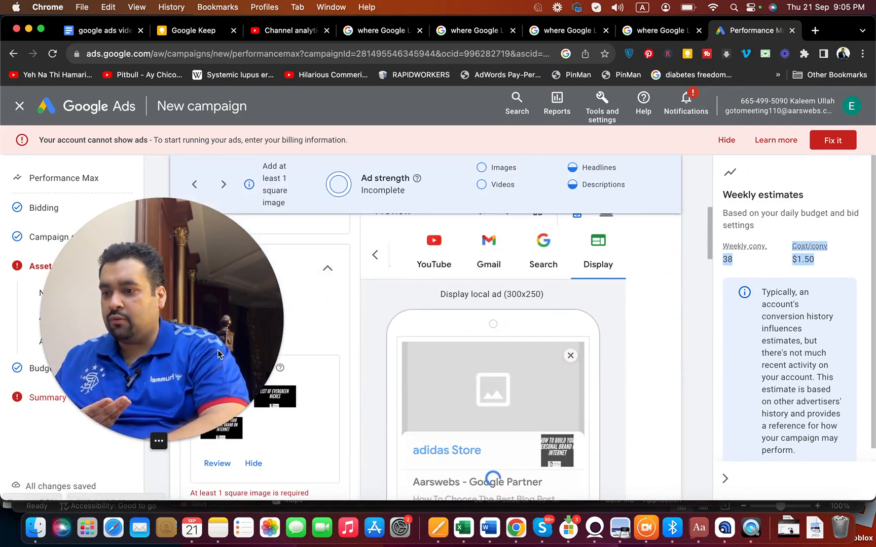
drag(223, 349, 614, 167)
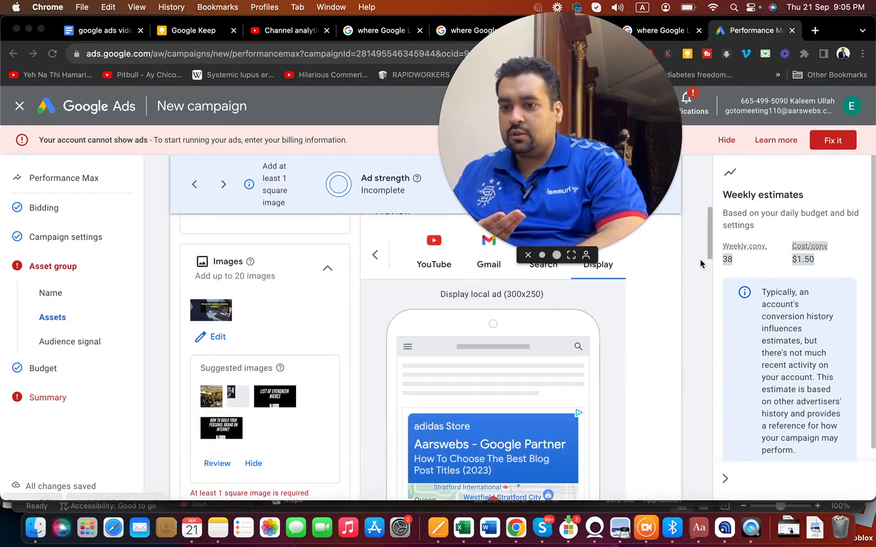
drag(709, 255, 708, 264)
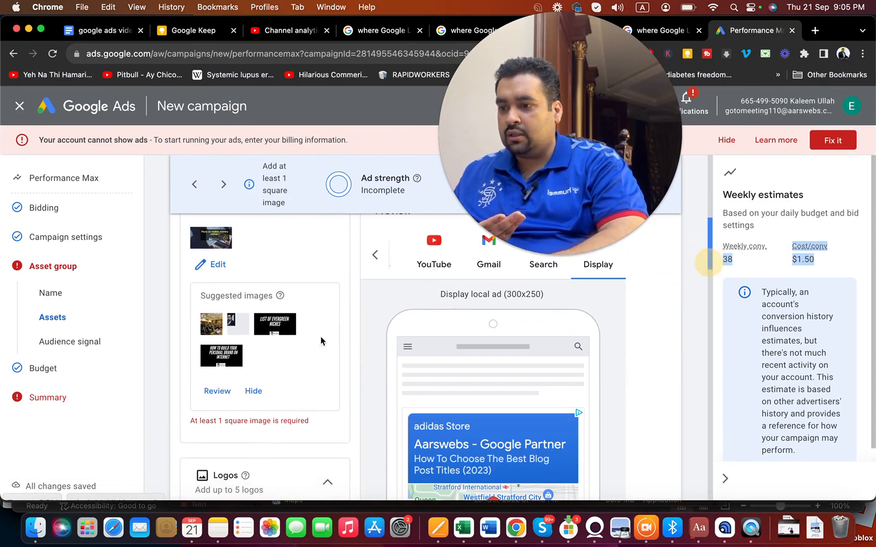
click(218, 391)
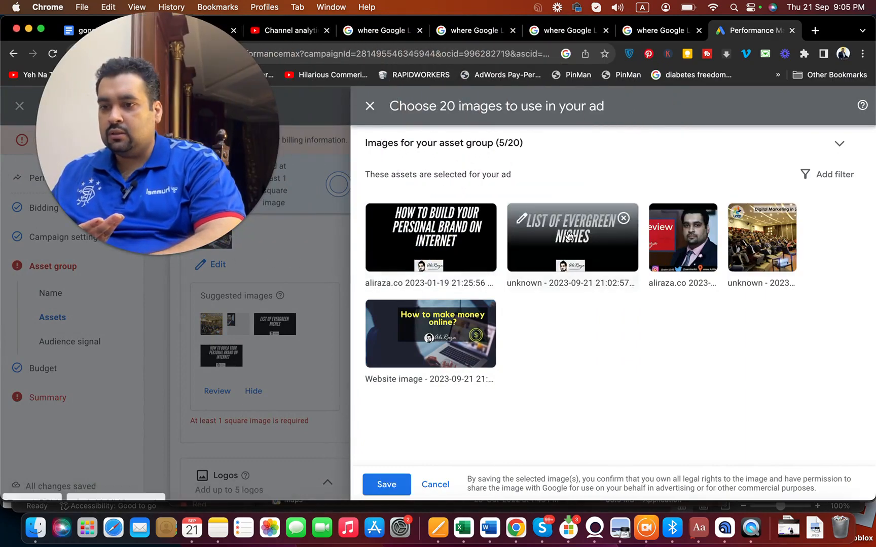
click(386, 485)
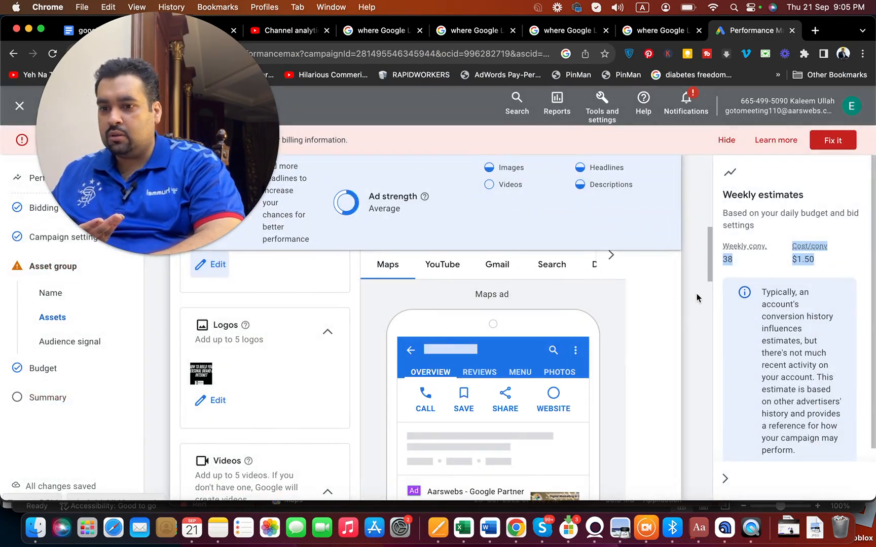
Continue through the budget with $7.90 kept to the campaign summary, and publish the campaign
drag(708, 269, 715, 501)
click(661, 468)
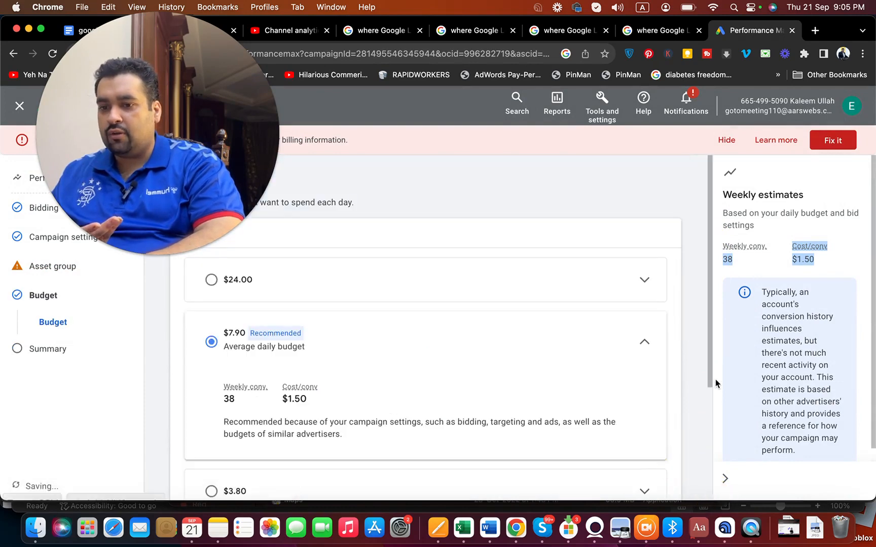
drag(709, 383, 709, 494)
click(655, 467)
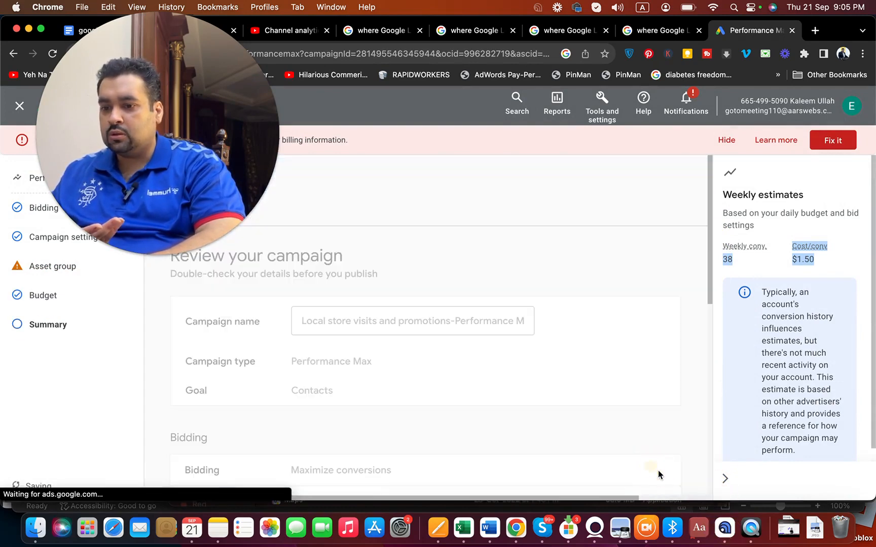
drag(205, 111, 376, 146)
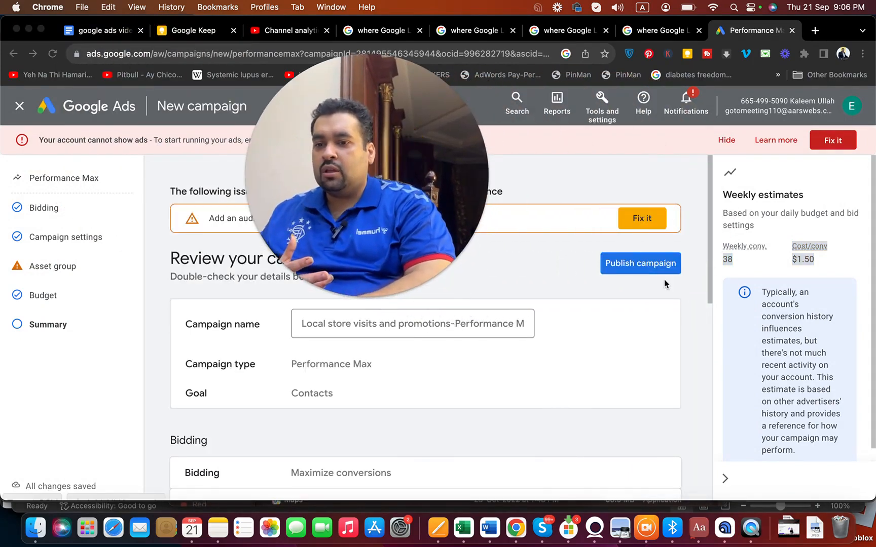
click(672, 269)
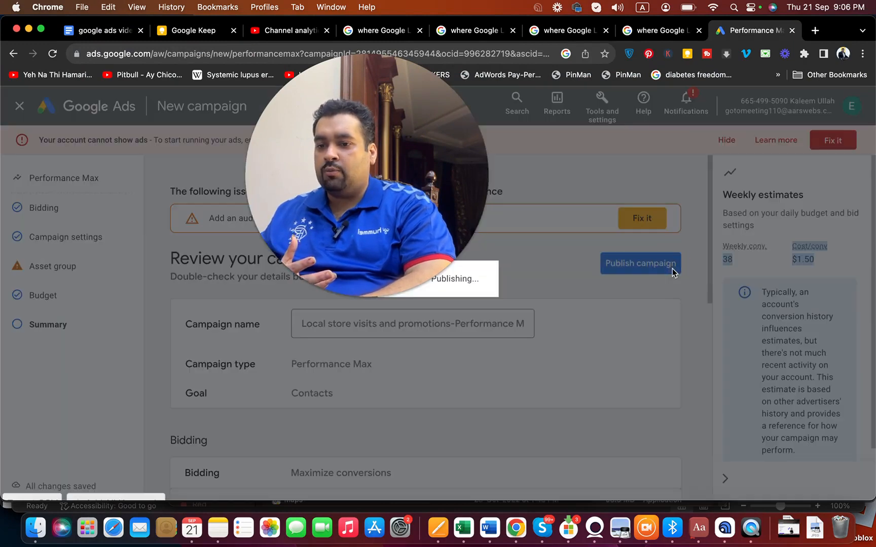
drag(442, 164, 702, 152)
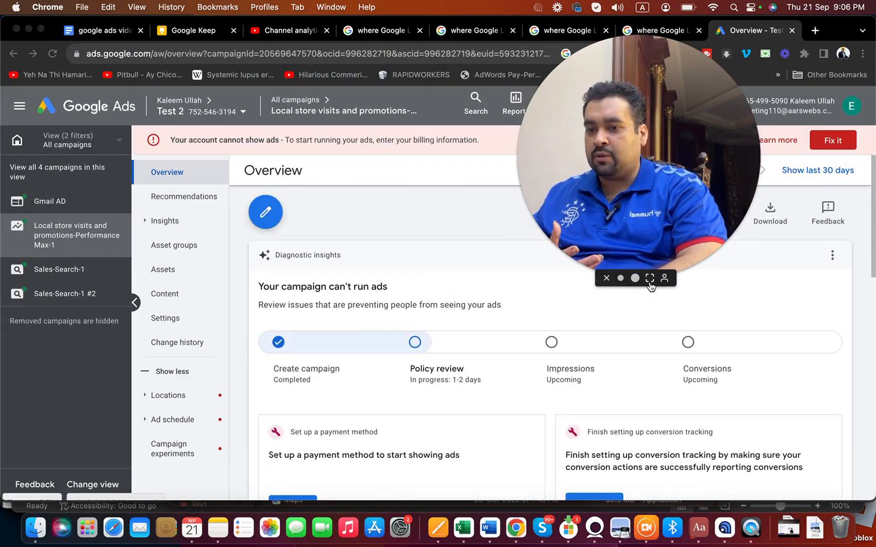
click(649, 279)
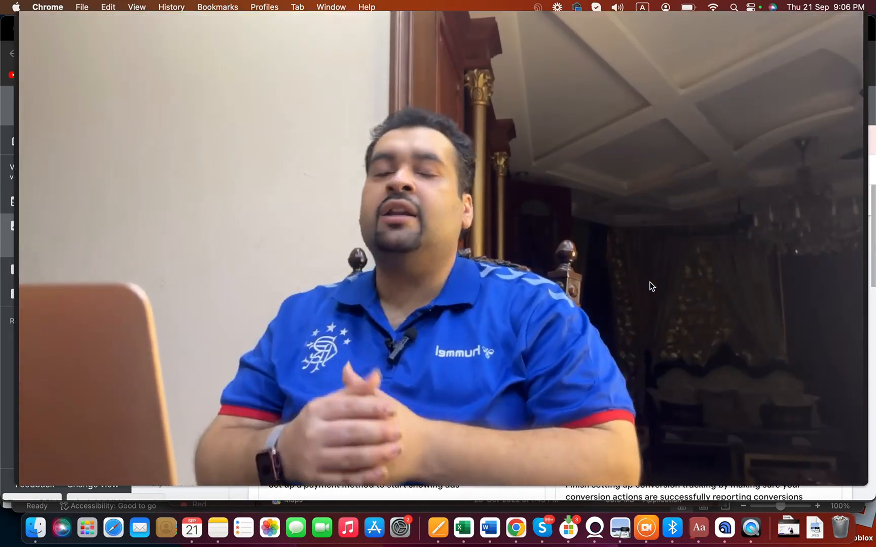